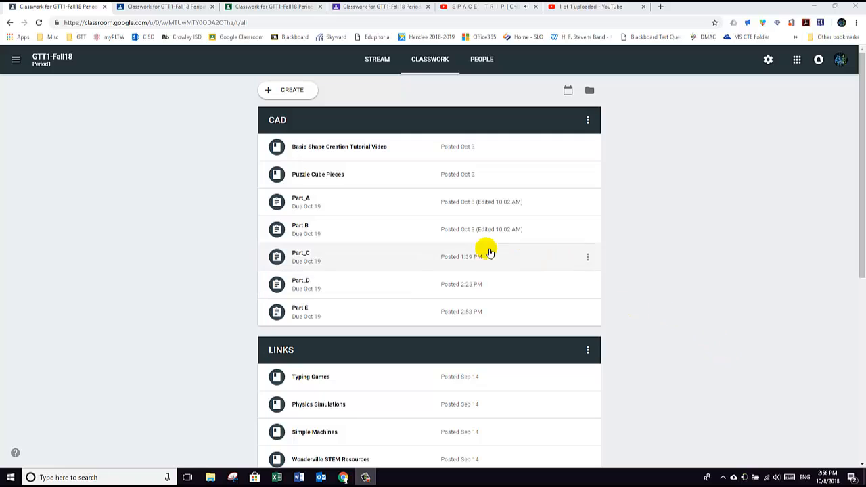
View the page for piece F in puzzle cube pieces.pdf from the Puzzle Cube Pieces classwork material.
left_click(375, 182)
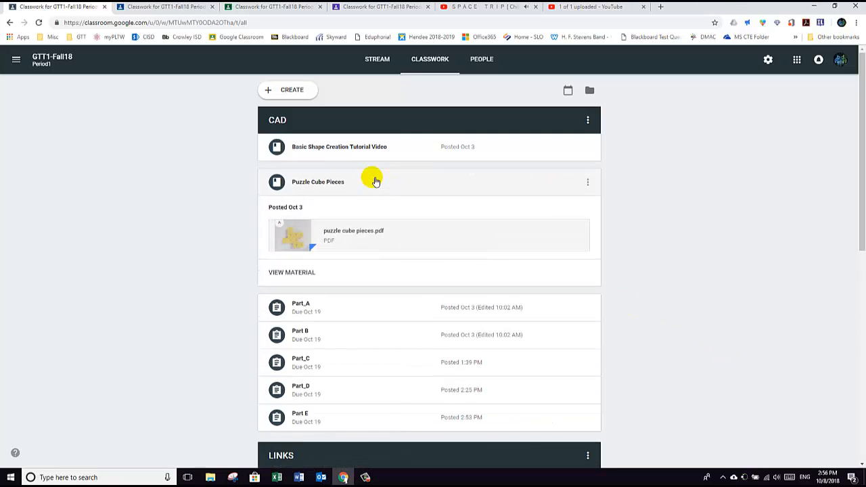
left_click(366, 234)
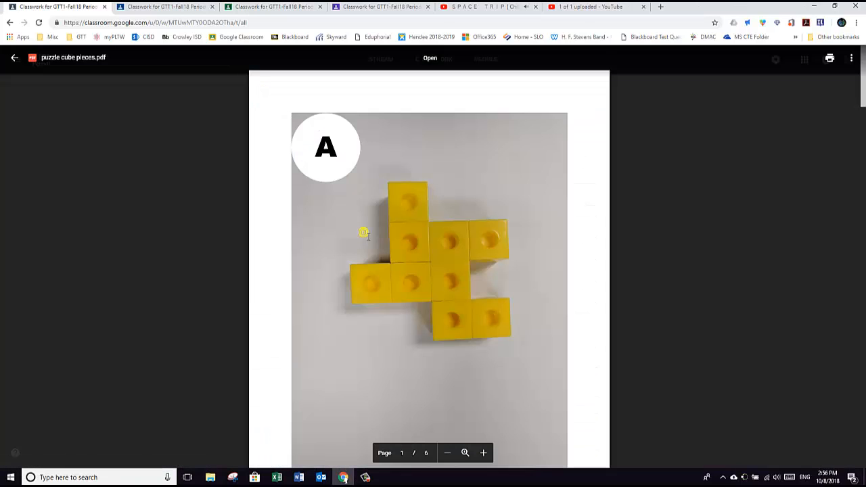
scroll(363, 237, "down", 20)
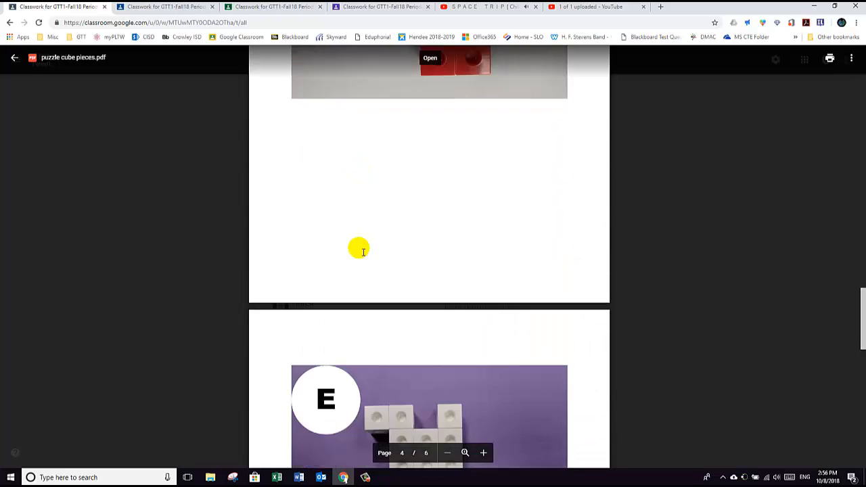
scroll(363, 250, "down", 12)
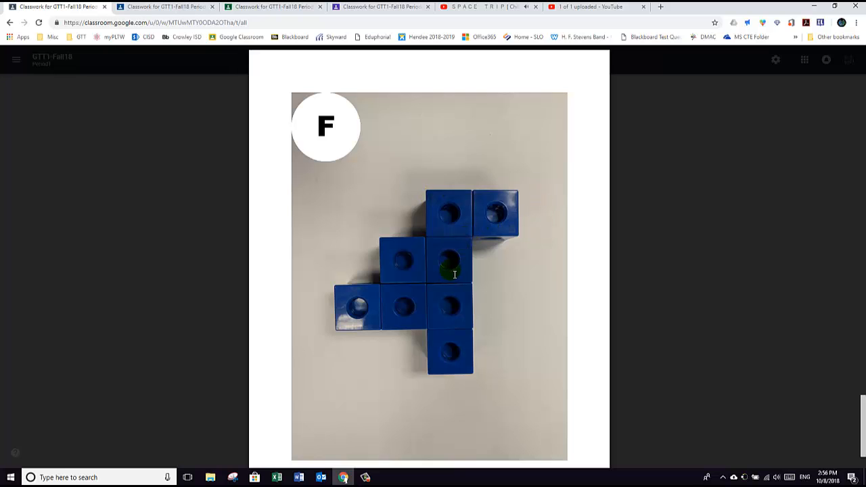
Launch Autodesk Inventor from the desktop and activate its product license with the "Connect now and activate" option.
left_click(814, 6)
double_click(188, 250)
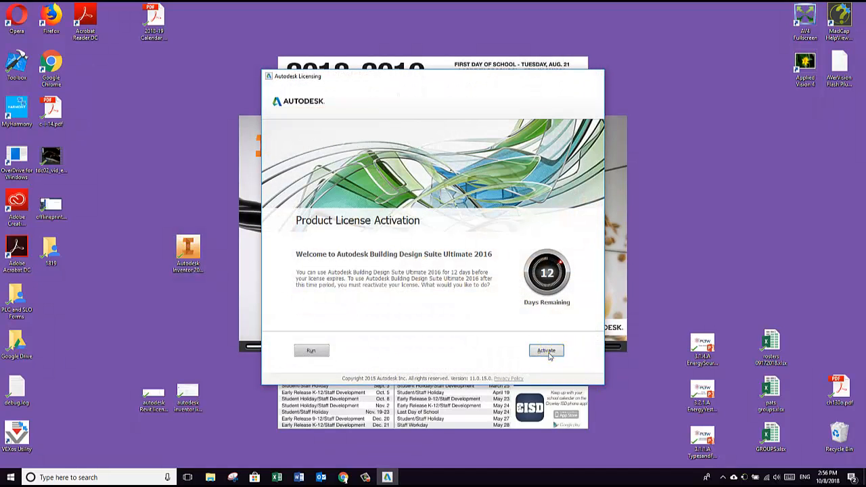
left_click(547, 350)
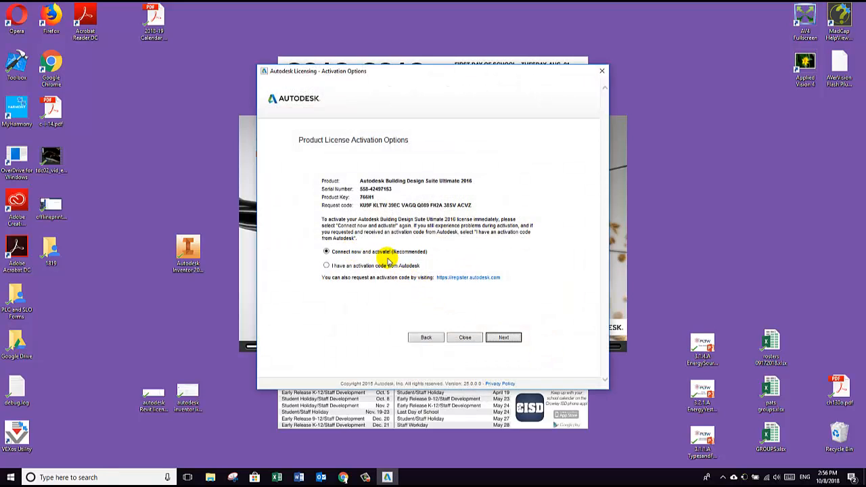
left_click(512, 339)
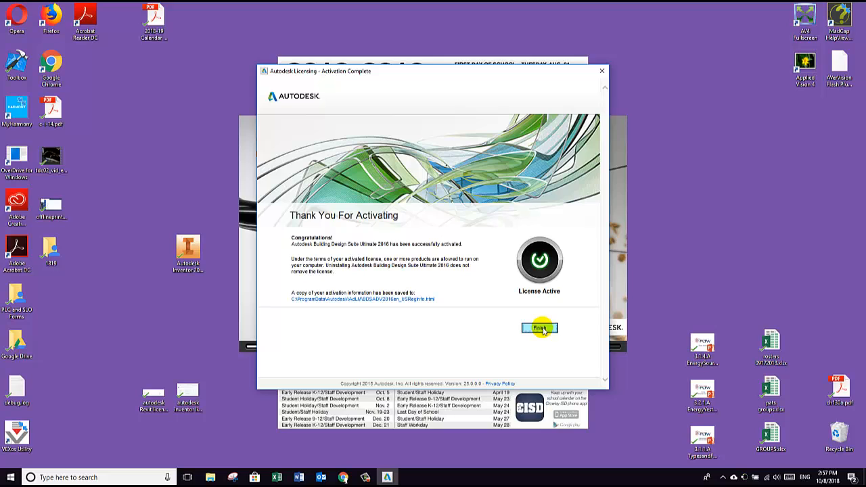
left_click(540, 329)
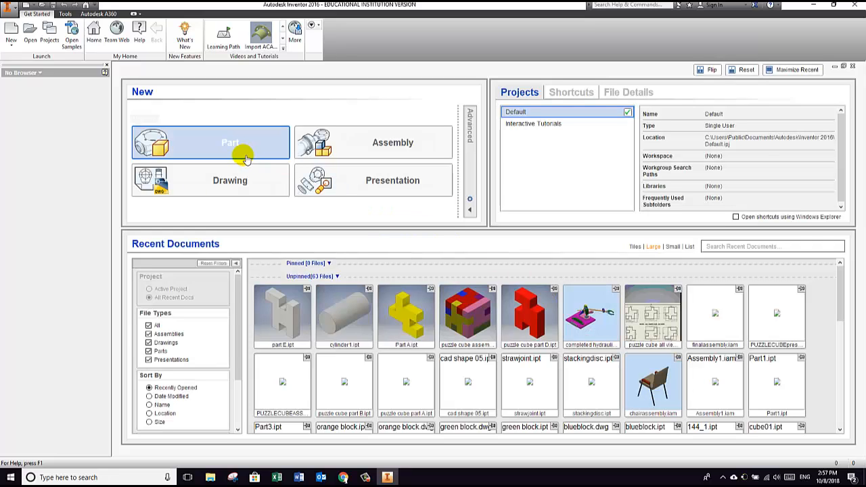
Create a new part and start a 2D sketch on the front XY plane.
left_click(243, 156)
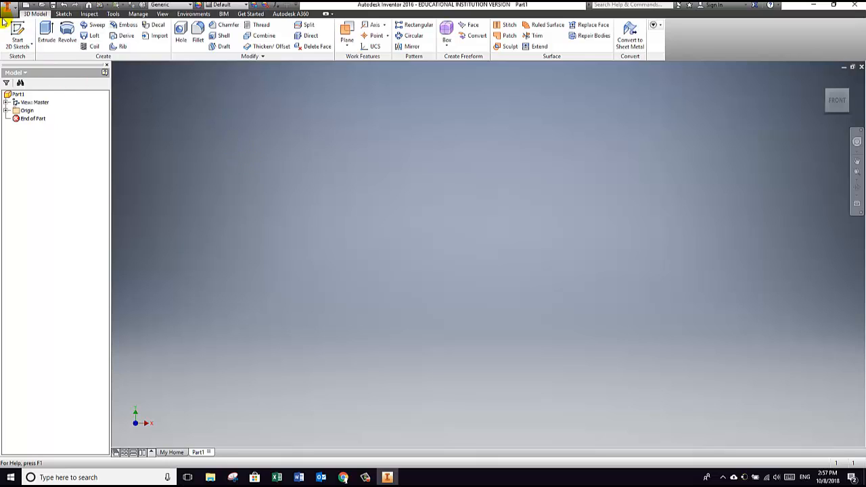
left_click(18, 34)
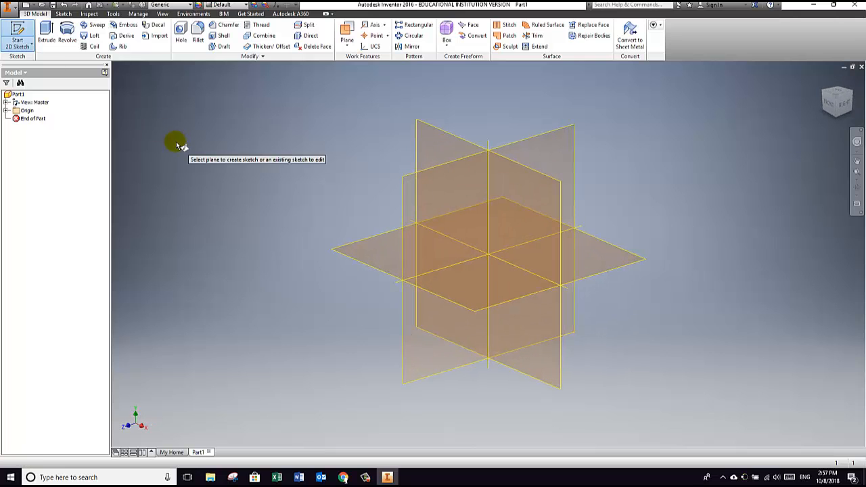
left_click(419, 141)
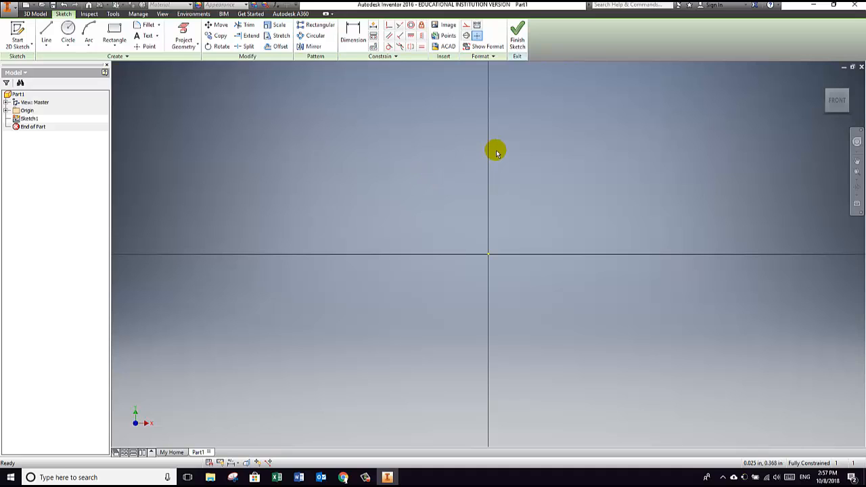
Sketch connected lines from the origin: about 0.69 in left, 0.56 in up, 1.57 in left and 0.57 in up.
mouse_move(497, 155)
middle_mouse_down()
mouse_move(478, 299)
mouse_move(502, 295)
middle_mouse_up()
scroll(503, 293, "up", 2)
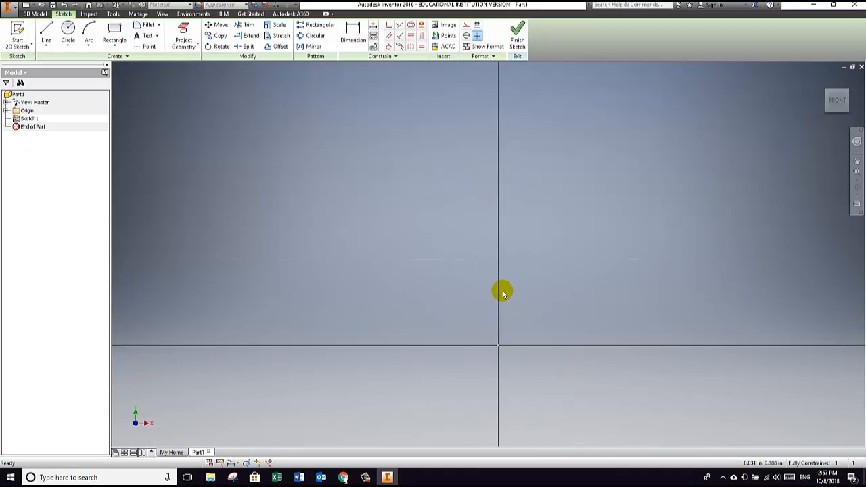
scroll(503, 293, "up", 1)
middle_click_drag(522, 232, 527, 274)
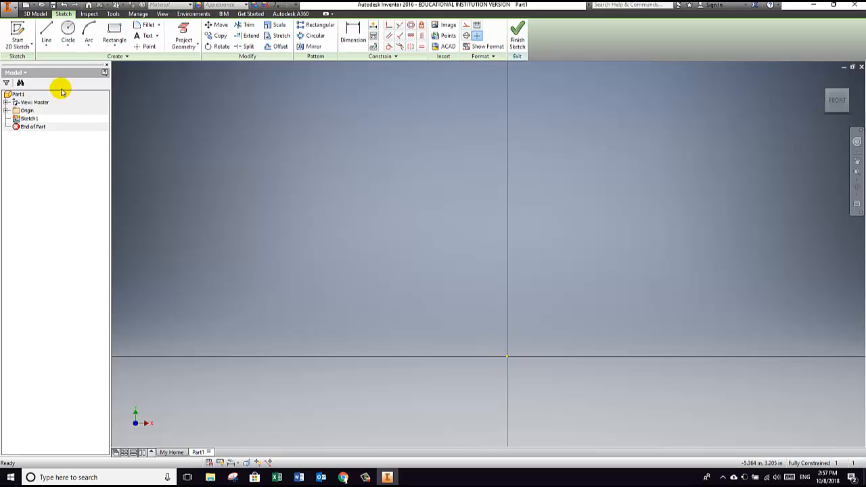
left_click(46, 30)
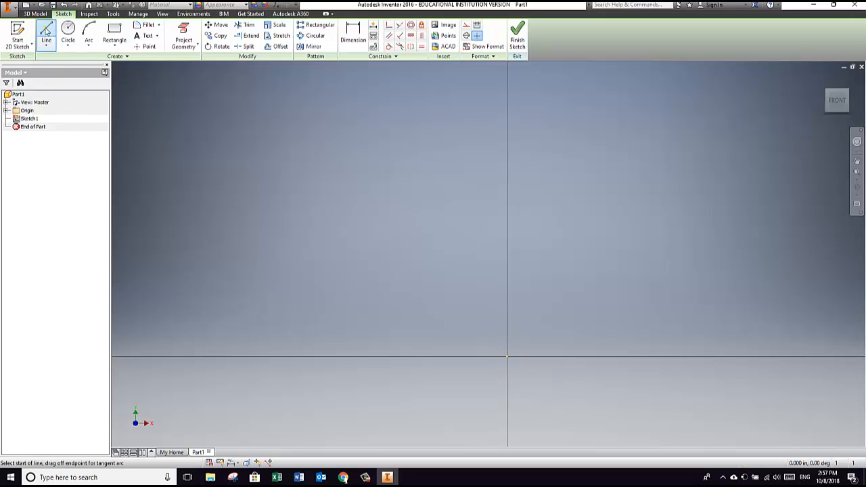
left_click(507, 357)
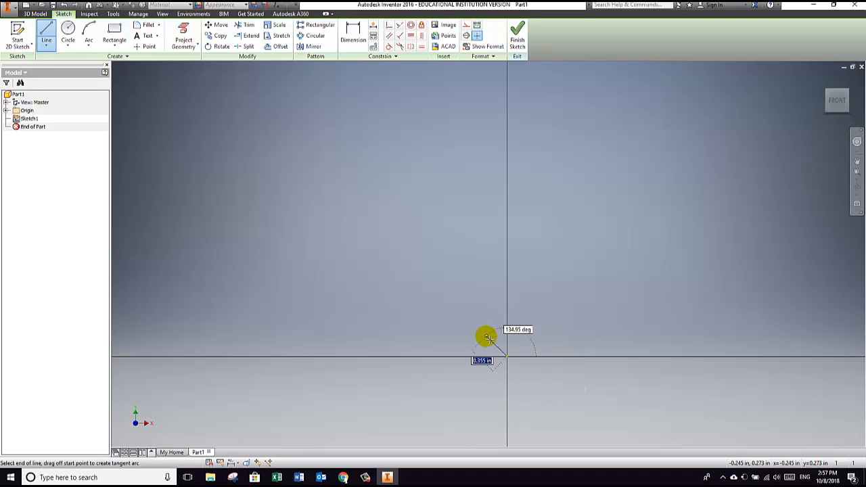
left_click_drag(500, 361, 450, 356)
left_click(450, 356)
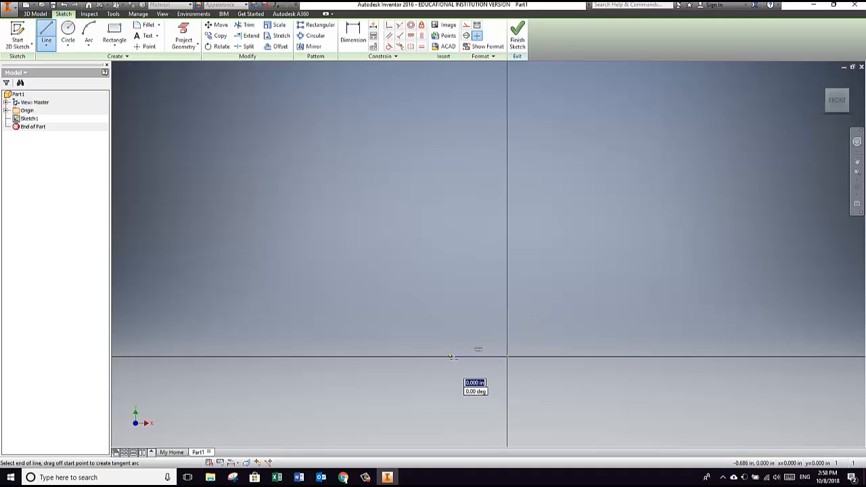
left_click(450, 309)
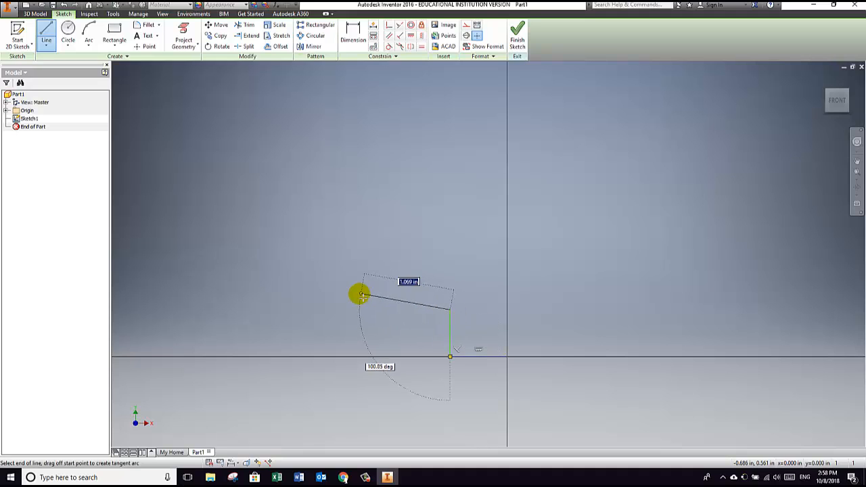
left_click(322, 310)
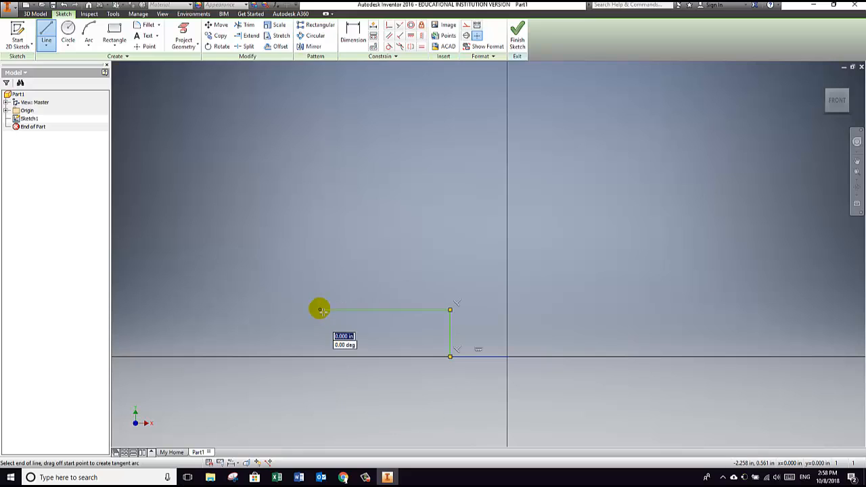
left_click(321, 264)
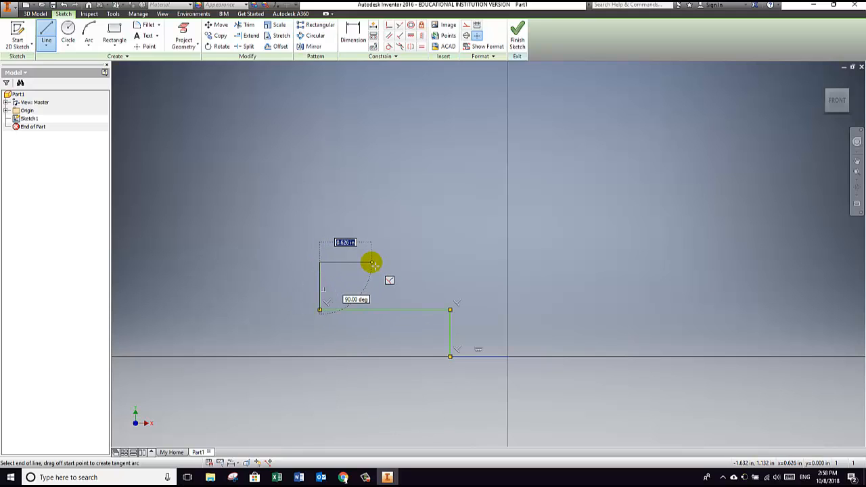
Continue the outline about 0.63 in right, 0.58 up, 0.72 right, 0.77 up, 1.65 right, 0.65 down, and left to the vertical axis.
left_click(371, 262)
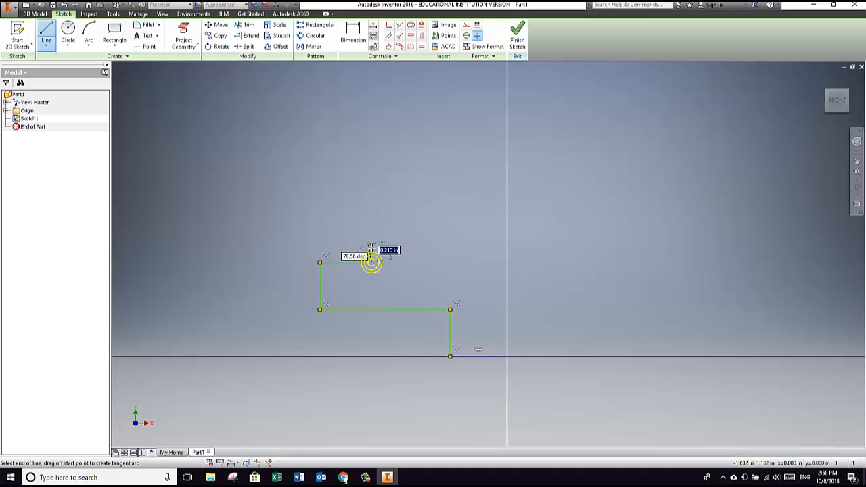
left_click(372, 214)
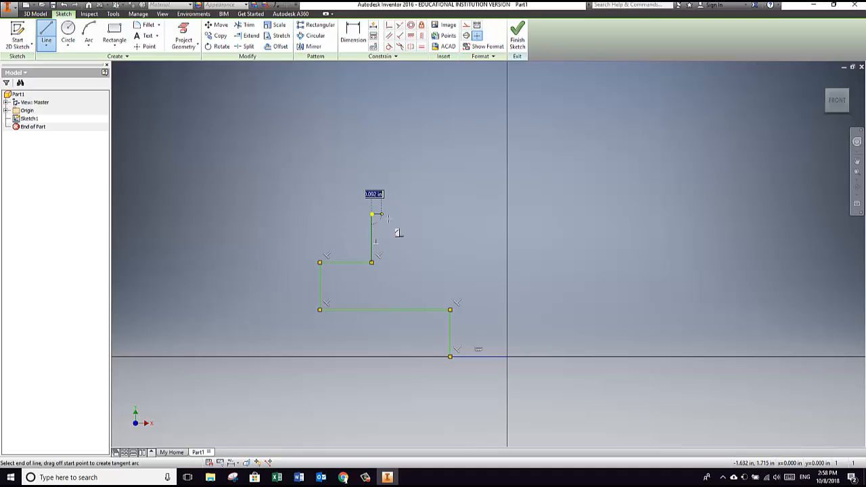
left_click(432, 215)
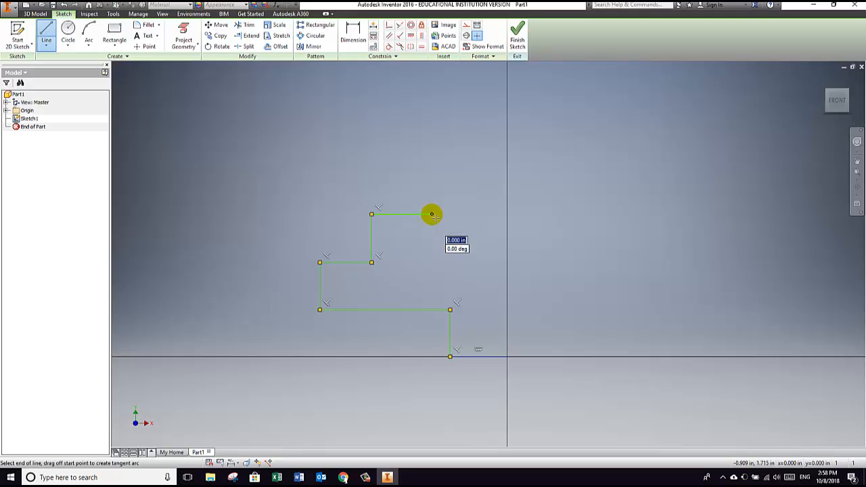
left_click(431, 150)
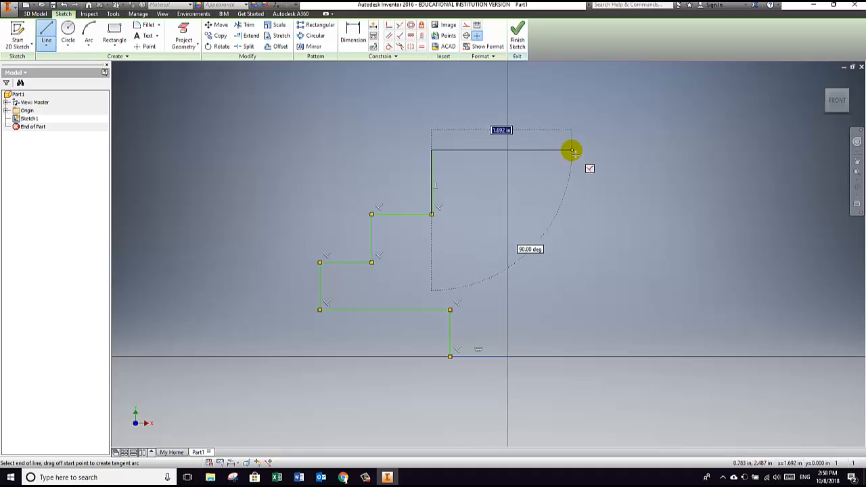
left_click(568, 151)
left_click(569, 203)
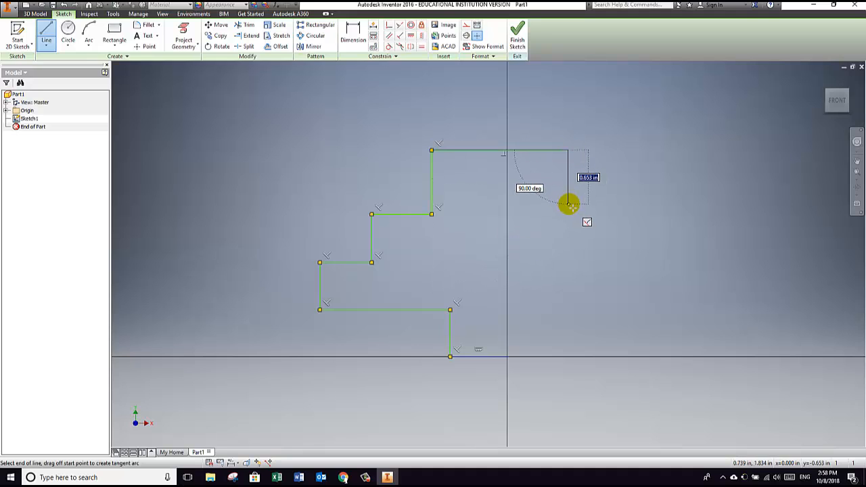
left_click(508, 204)
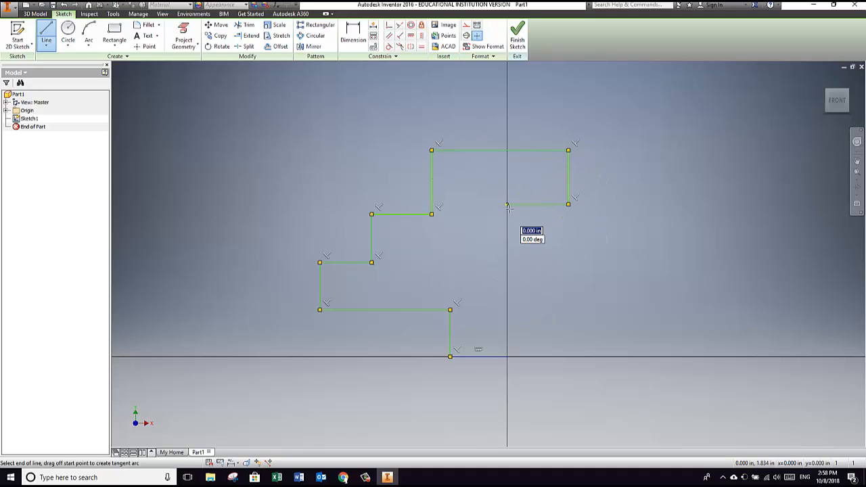
Try to close the outline with a line from its inner corner on the vertical axis down to the origin, ending the Line command.
left_click(504, 357)
scroll(508, 364, "up", 3)
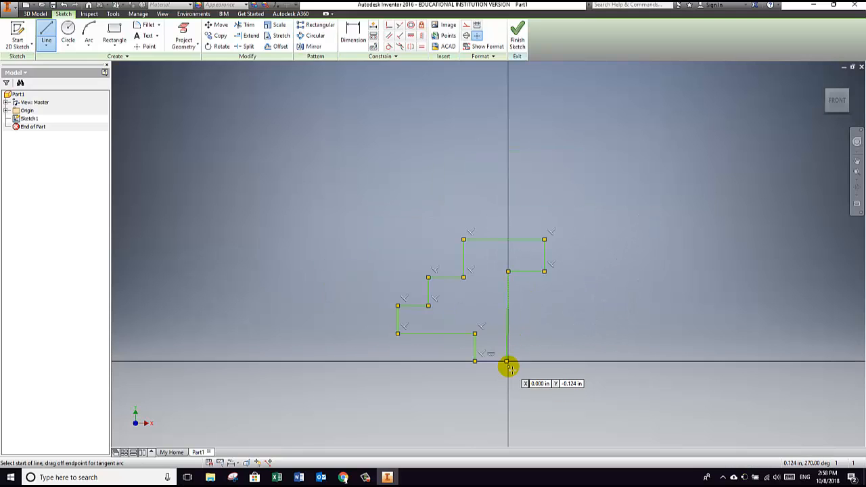
scroll(507, 364, "down", 8)
scroll(490, 332, "up", 4)
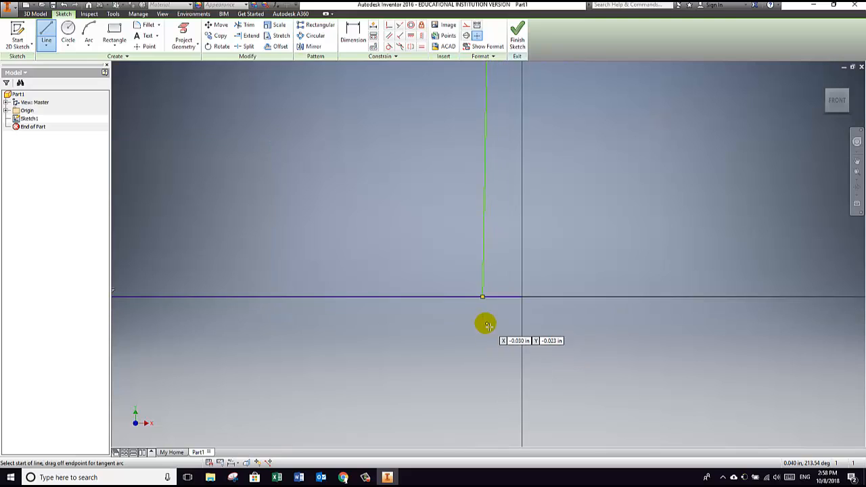
scroll(486, 321, "up", 4)
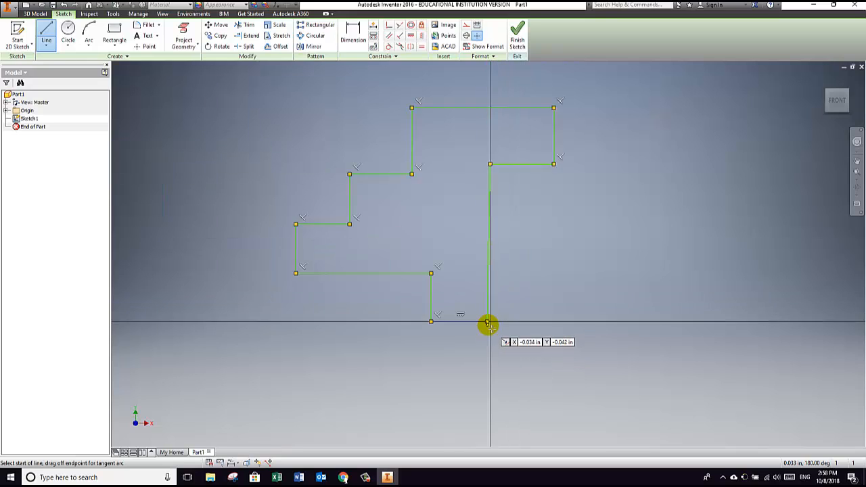
right_click(520, 305)
left_click(550, 305)
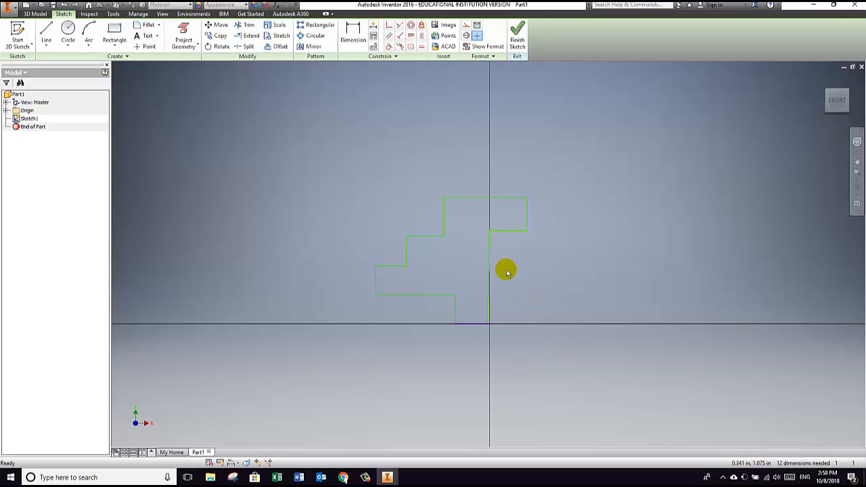
Delete the slightly slanted line running from the inner corner down to the baseline near the origin.
right_click(476, 253)
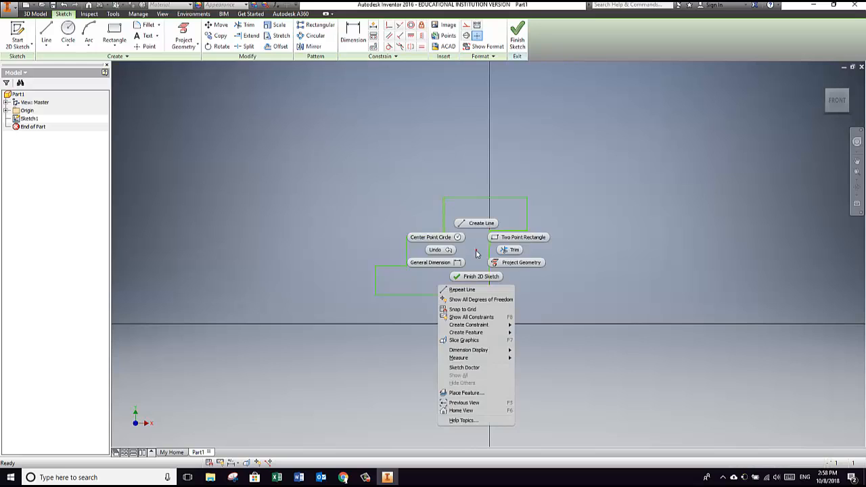
left_click(472, 250)
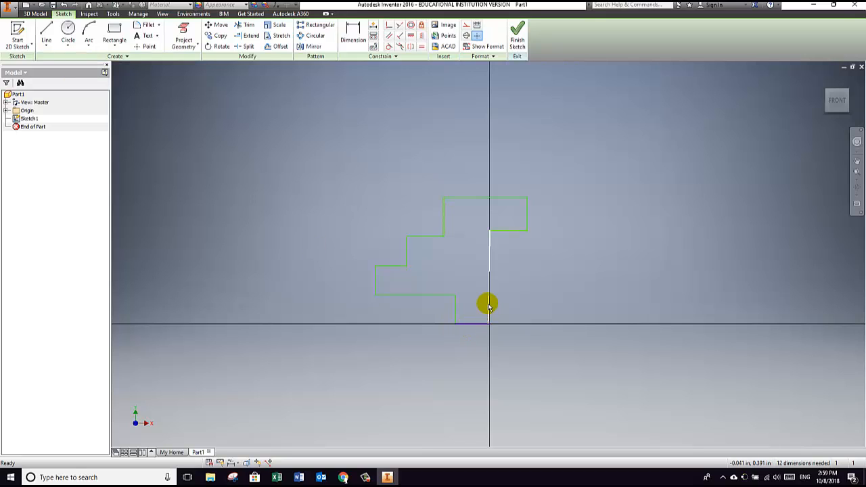
left_click(489, 251)
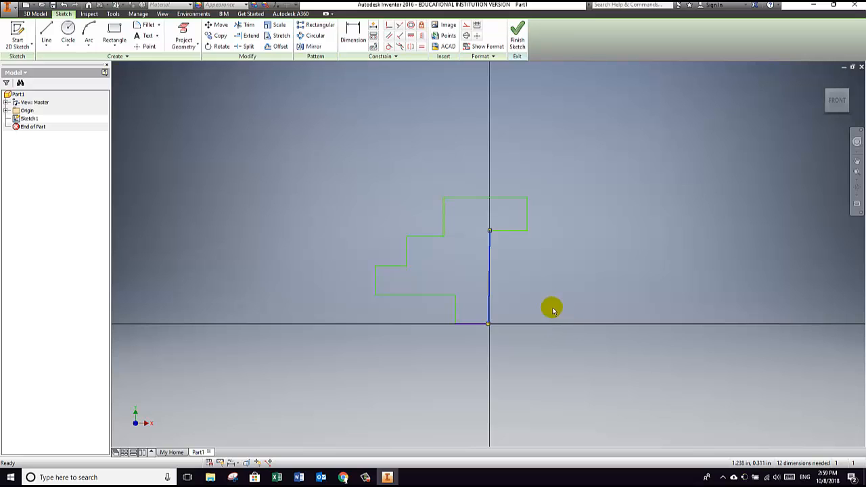
right_click(489, 290)
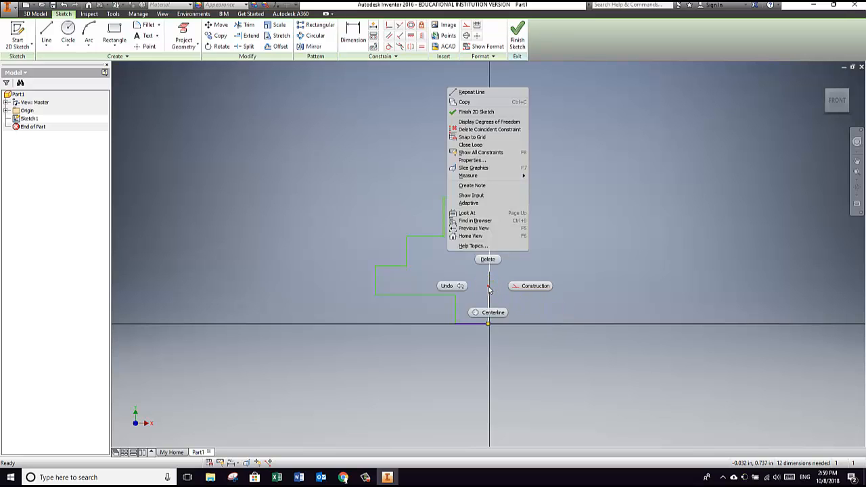
left_click(488, 261)
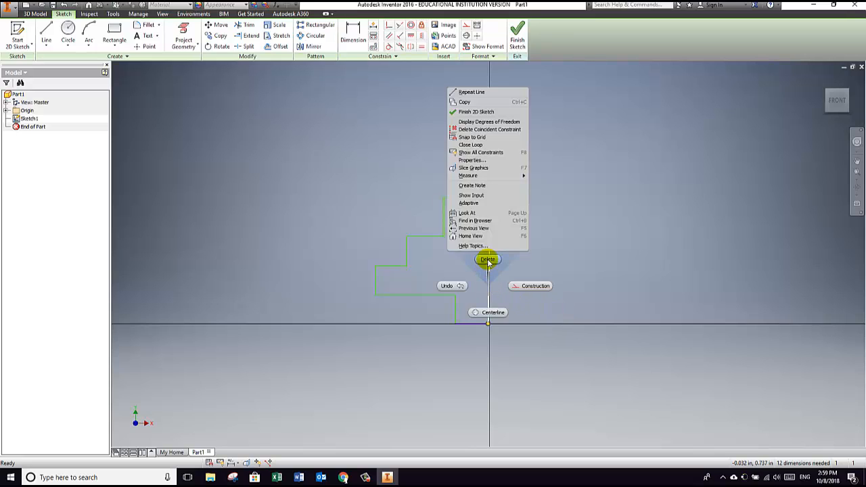
left_click(488, 261)
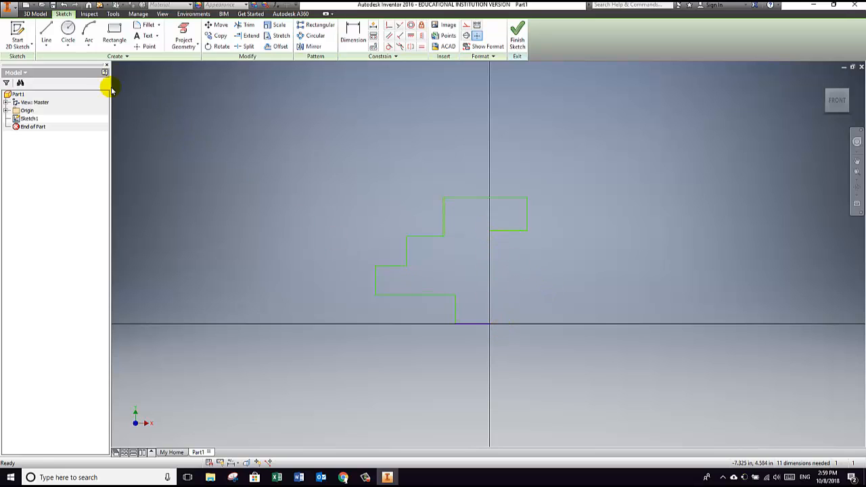
Close the outline with a vertical line from its inner corner on the vertical axis down to the origin, ending the Line command.
left_click(46, 35)
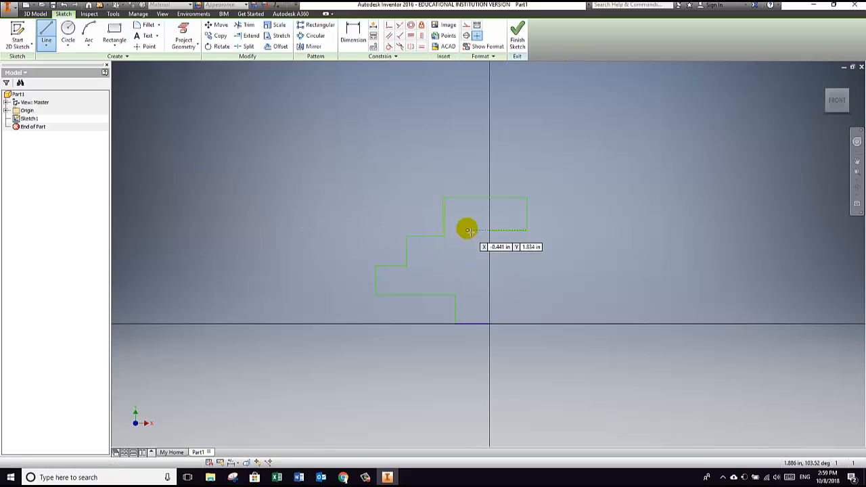
left_click(491, 232)
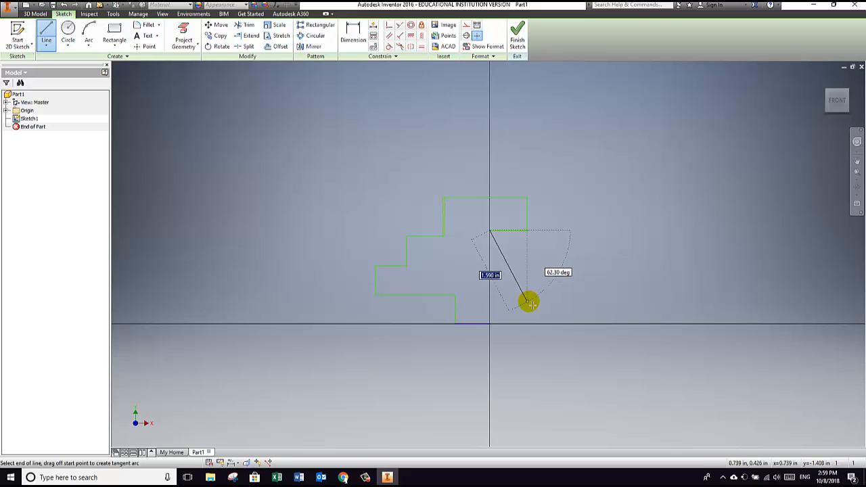
left_click(490, 324)
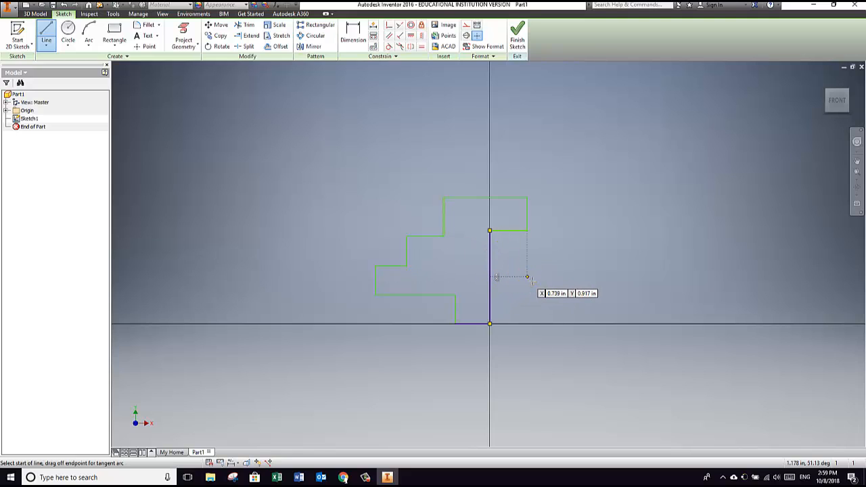
right_click(528, 277)
left_click(558, 278)
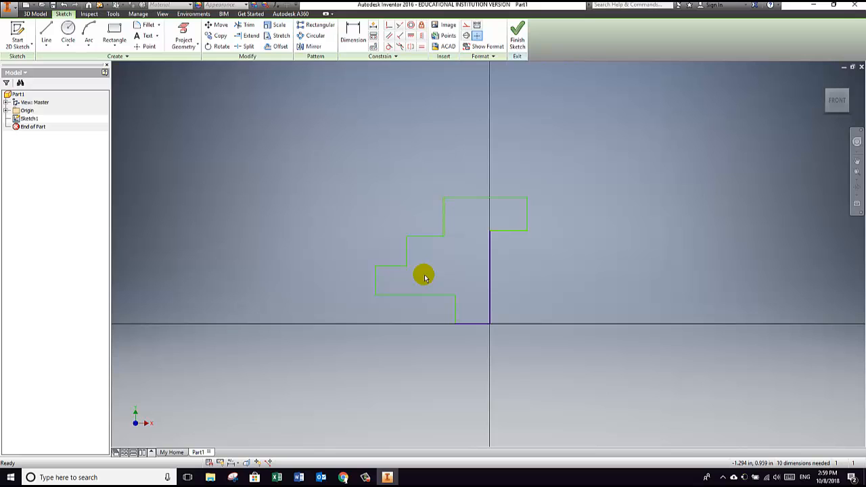
Delete the entire stepped outline from the sketch.
left_click_drag(552, 174, 359, 358)
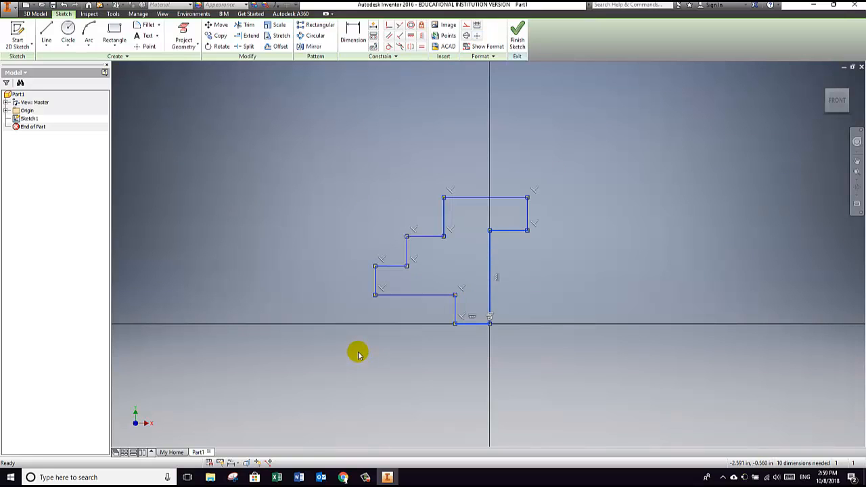
key("Delete")
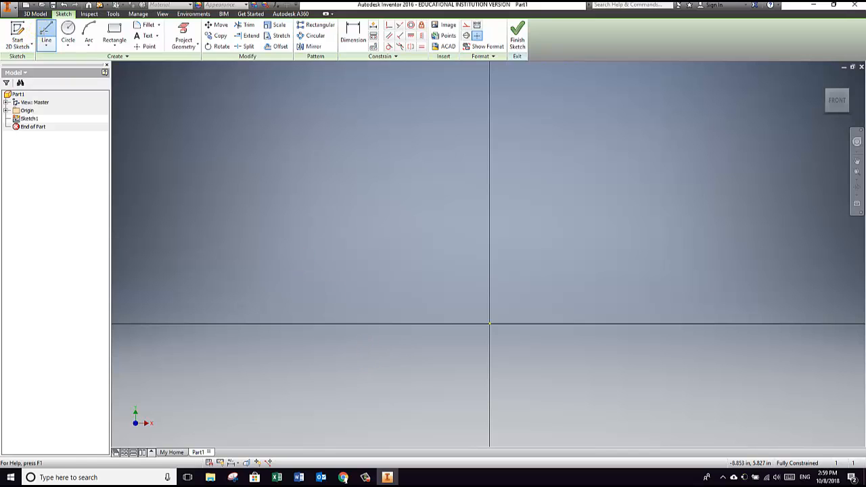
Start a new line outline at the origin, running about 0.87 in left, 0.81 in up and 2.03 in left.
left_click(46, 34)
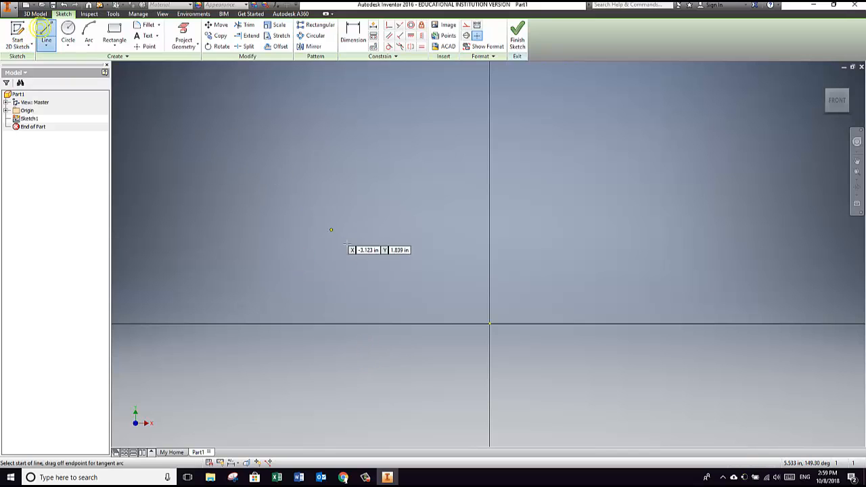
left_click(490, 324)
left_click_drag(437, 326, 447, 325)
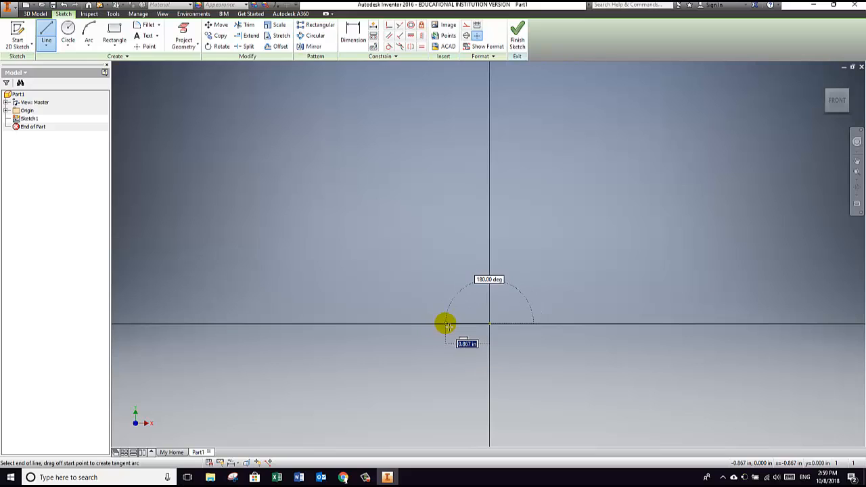
left_click(446, 324)
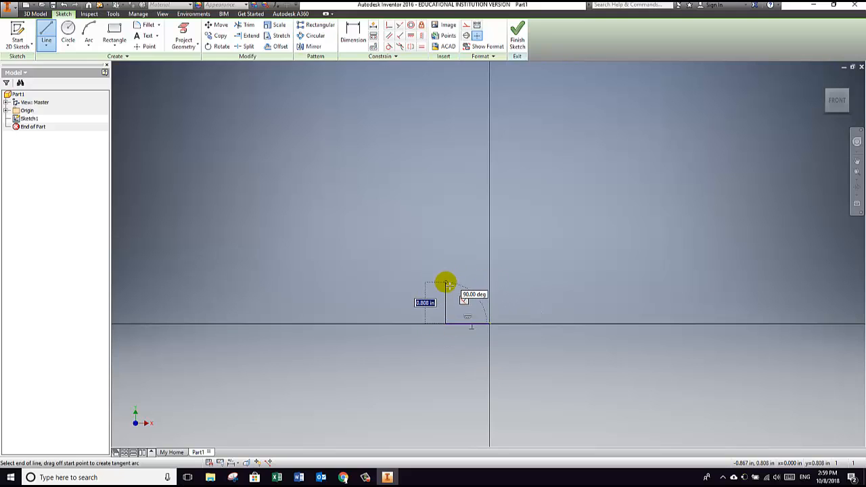
left_click(446, 283)
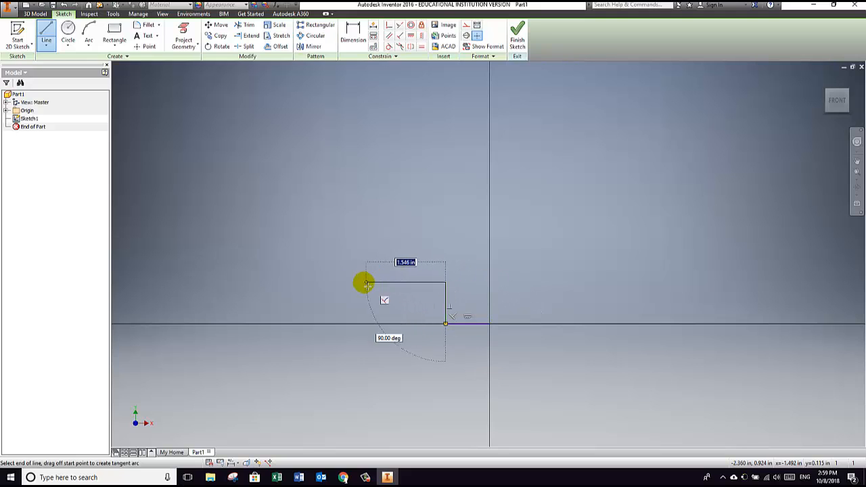
left_click(342, 283)
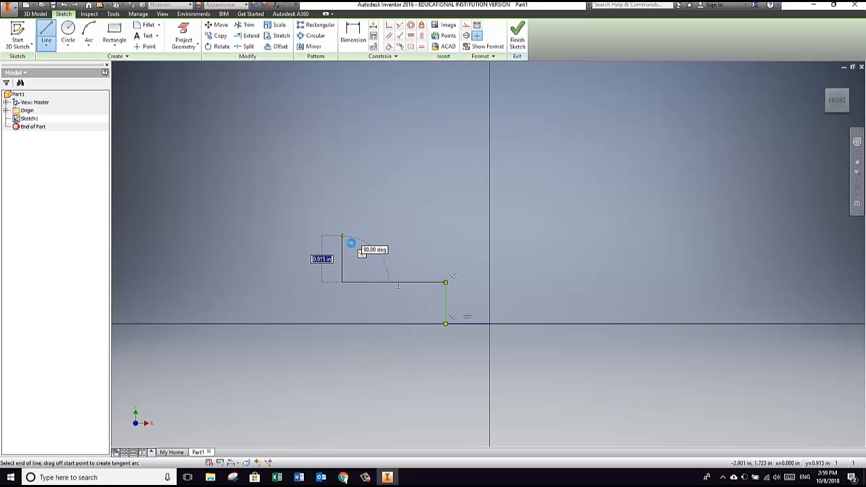
Continue the outline in steps about 0.92 in up, 1.02 in right, 0.98 in up, 1.02 in right and 0.97 in up.
left_click(343, 236)
left_click(394, 235)
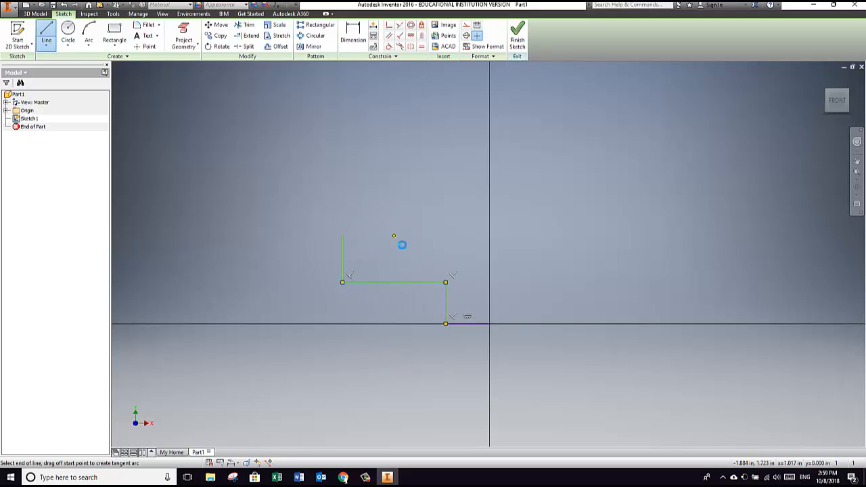
left_click(394, 186)
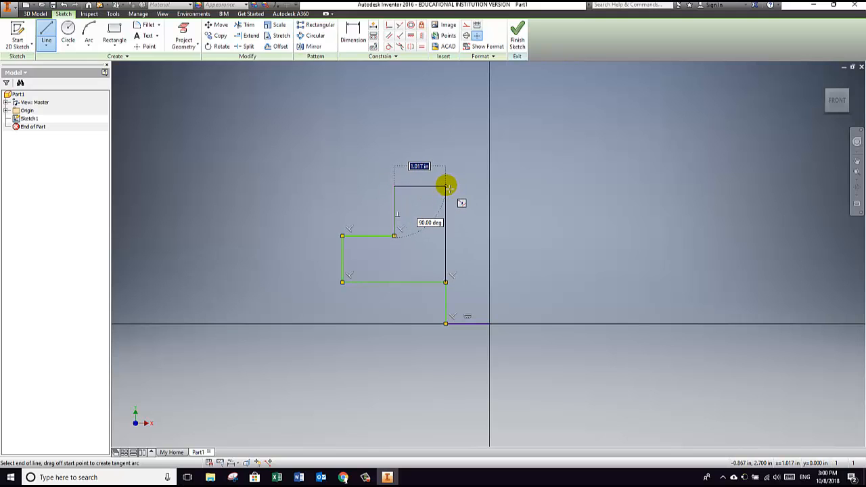
left_click(446, 186)
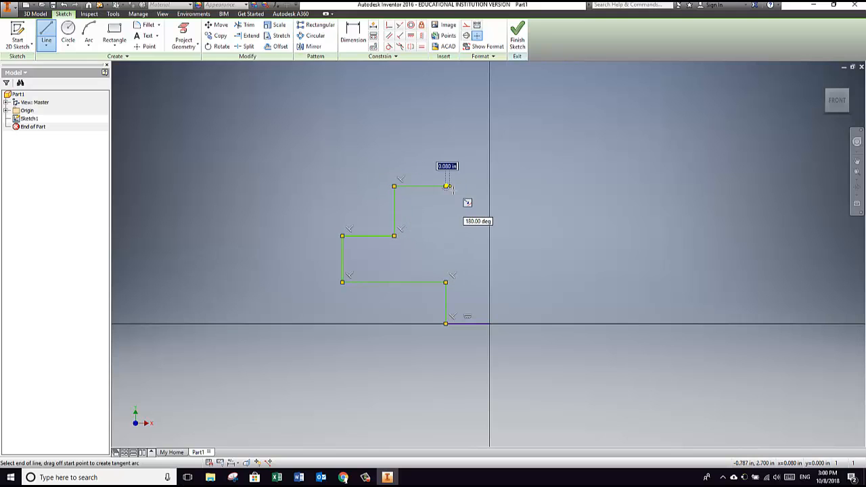
left_click(445, 136)
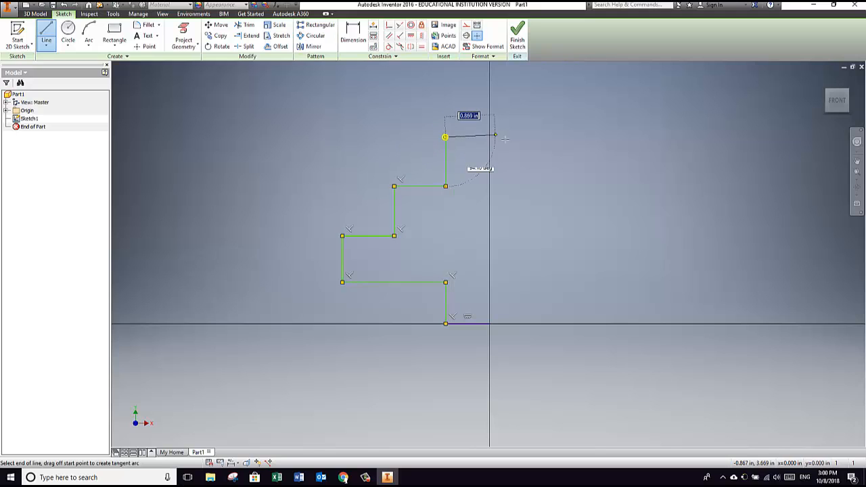
Finish the outline about 1.90 in right, 0.97 in down, 1.03 in left to the vertical axis, and straight down to the origin.
left_click(542, 137)
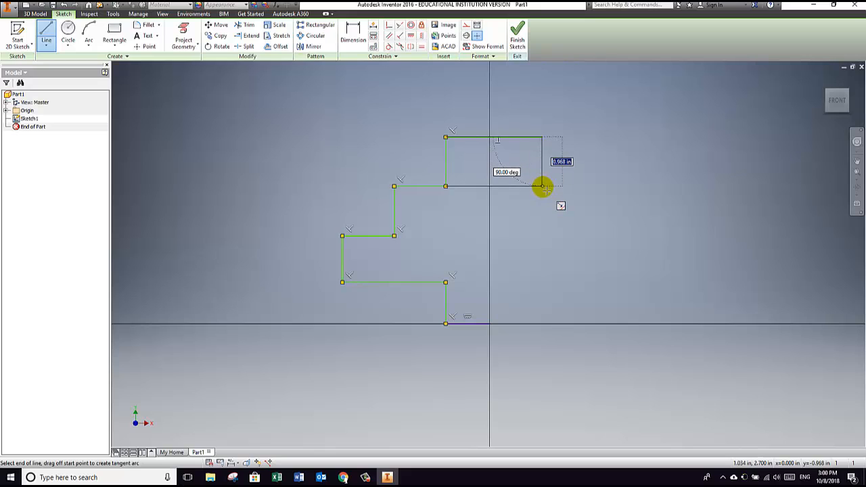
left_click(542, 187)
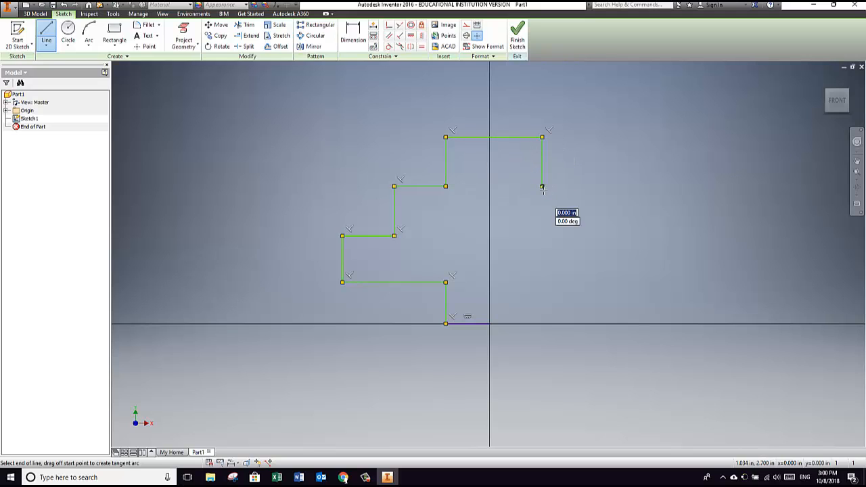
left_click(490, 186)
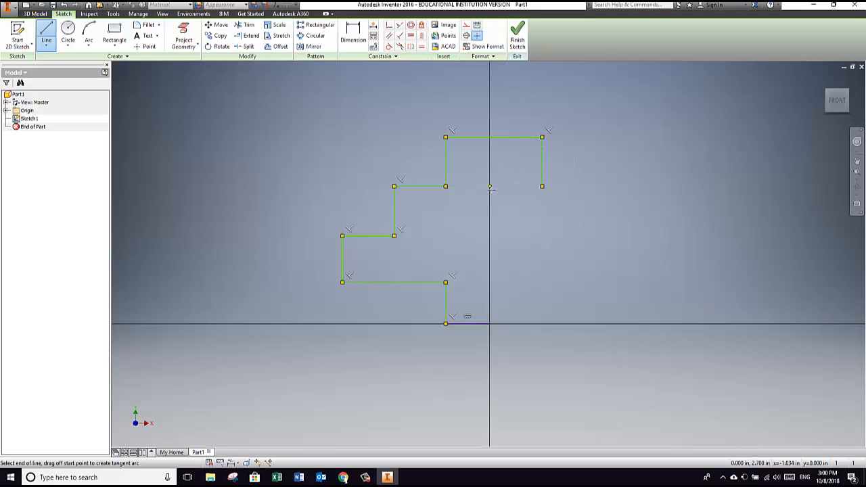
left_click(490, 323)
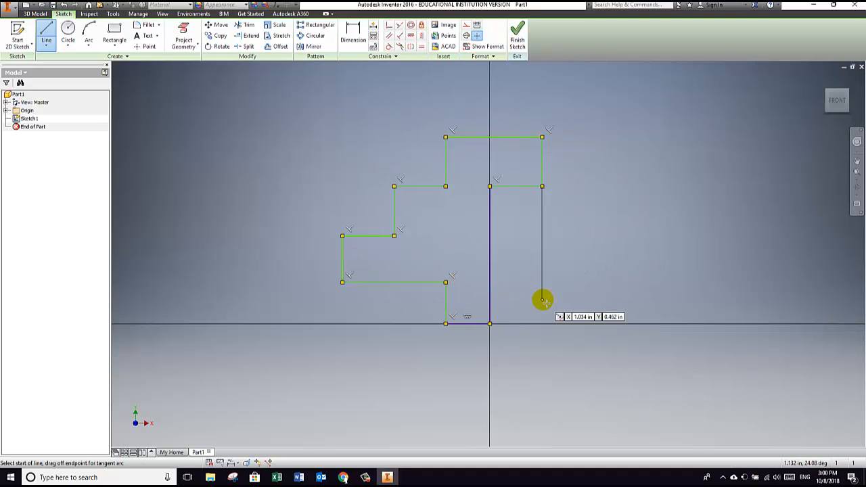
Dimension the outline's overall width between its outermost vertical edges and set it to 3 in.
left_click(353, 34)
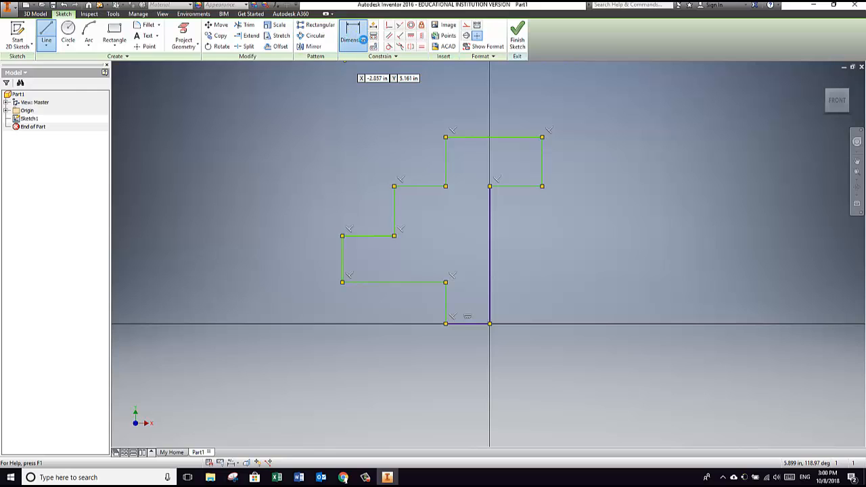
left_click(541, 179)
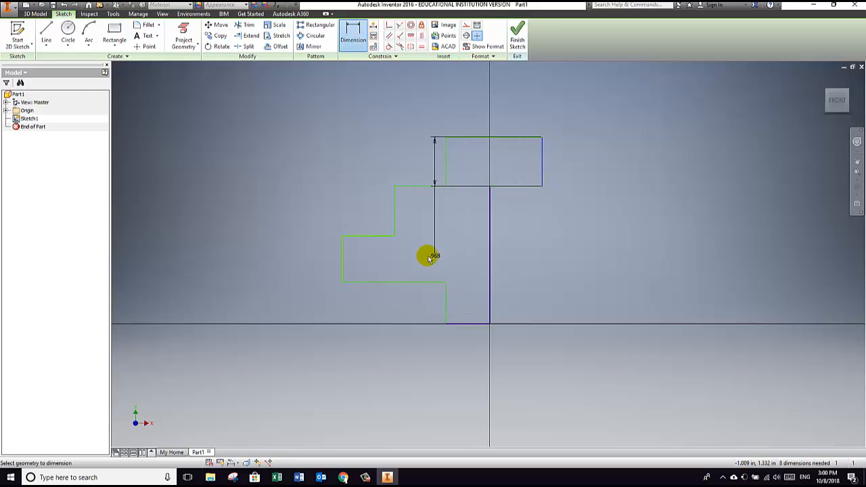
left_click(342, 264)
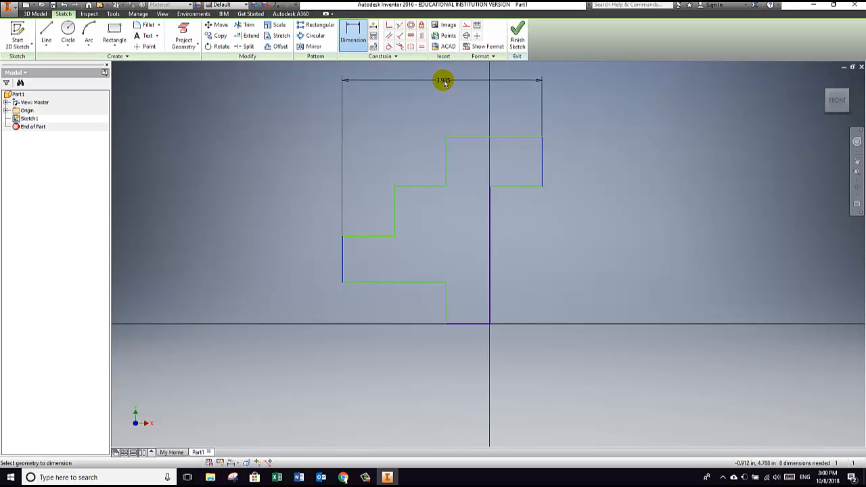
left_click(443, 81)
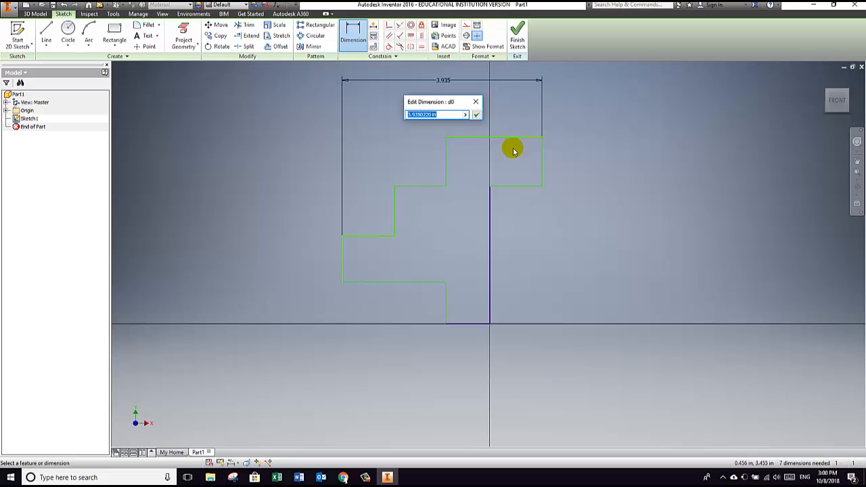
type("3")
key("Return")
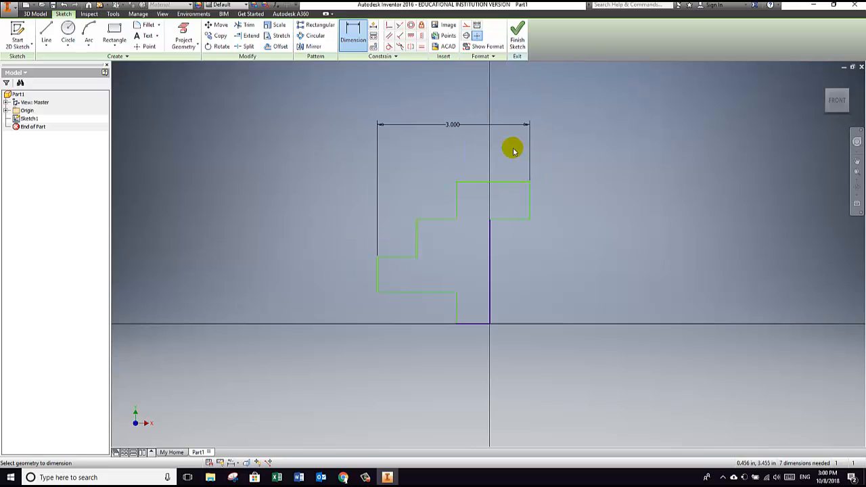
Dimension the outline's overall height from the top edge to the bottom edge and set it to 3 in.
left_click(482, 183)
left_click(484, 324)
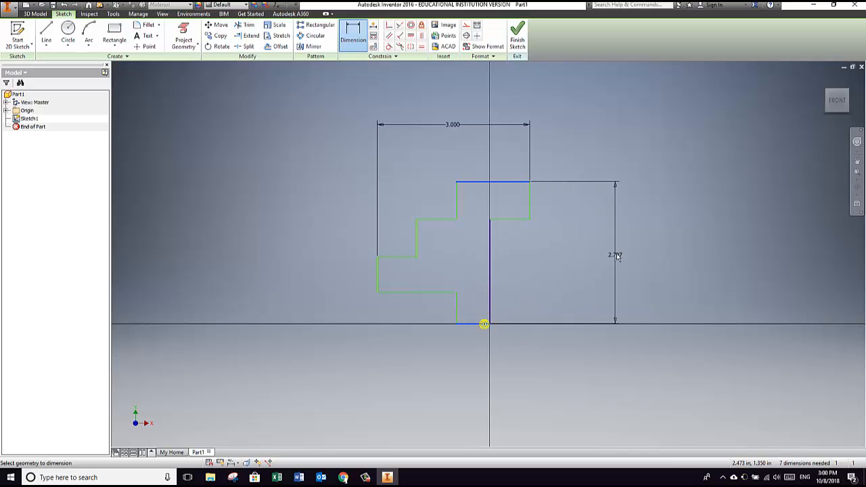
left_click(619, 246)
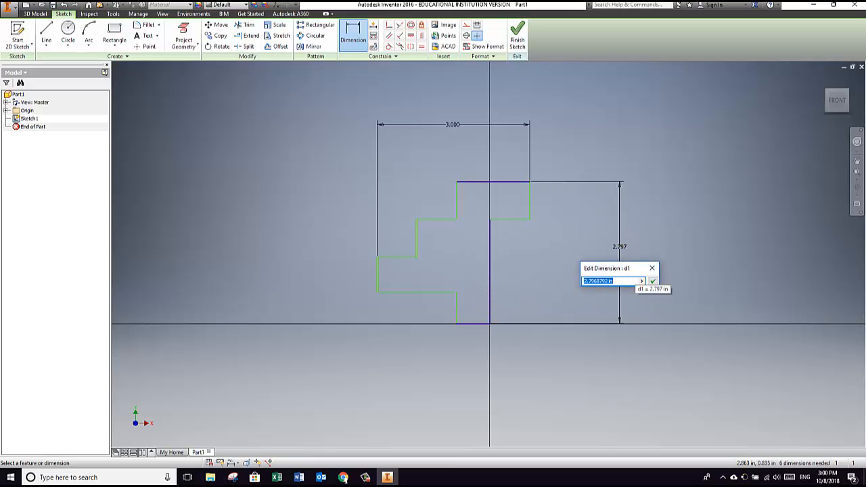
type("3")
key("Return")
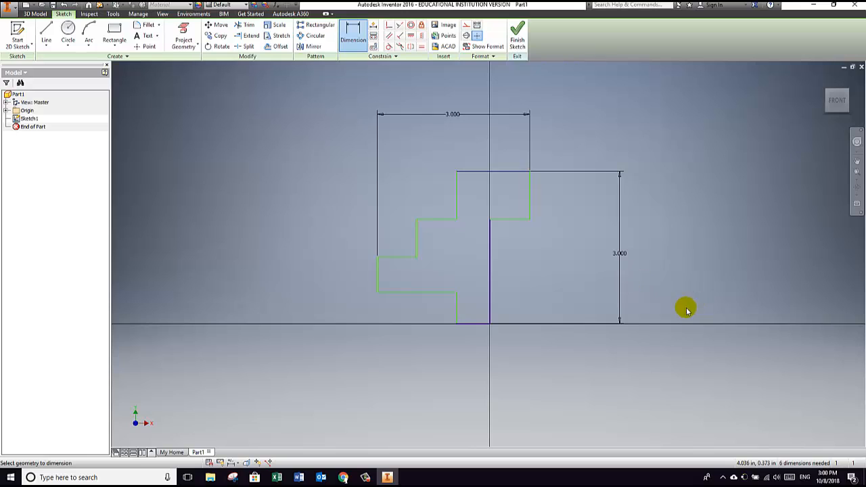
Dimension the upper arm extending right of the vertical axis as 0.75 in high and 0.75 in wide.
left_click(572, 193)
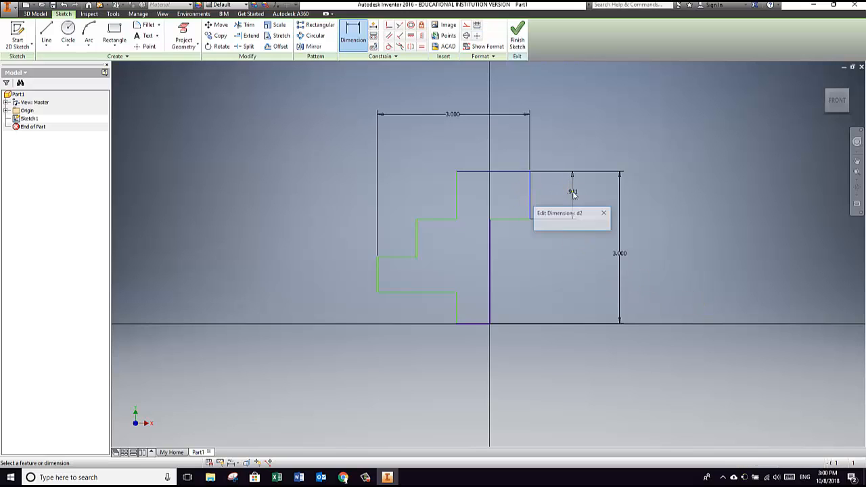
type(".75")
key("Return")
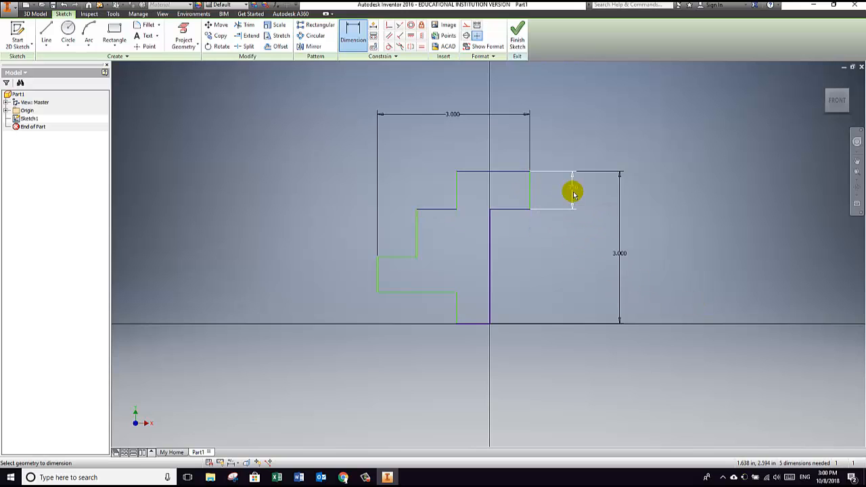
left_click(513, 210)
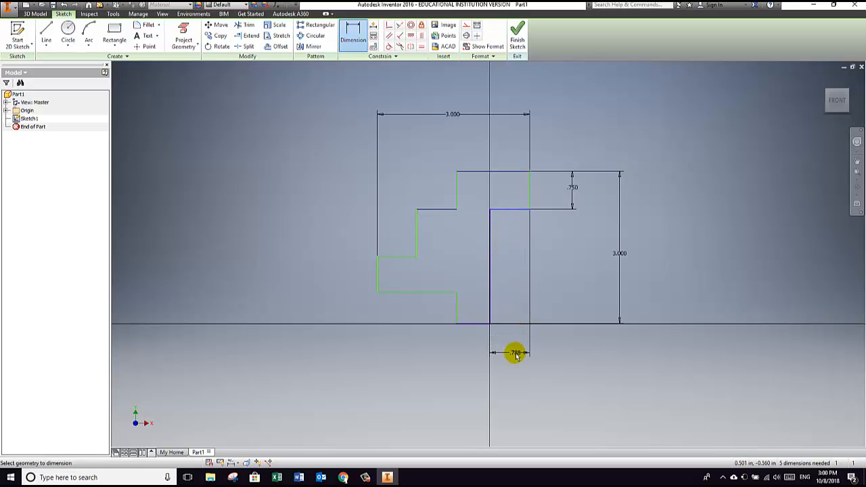
left_click(514, 364)
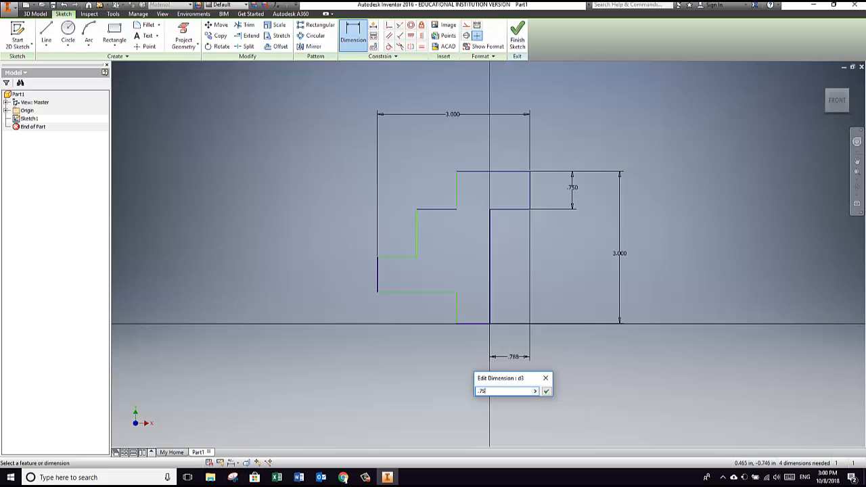
type(".75")
key("Return")
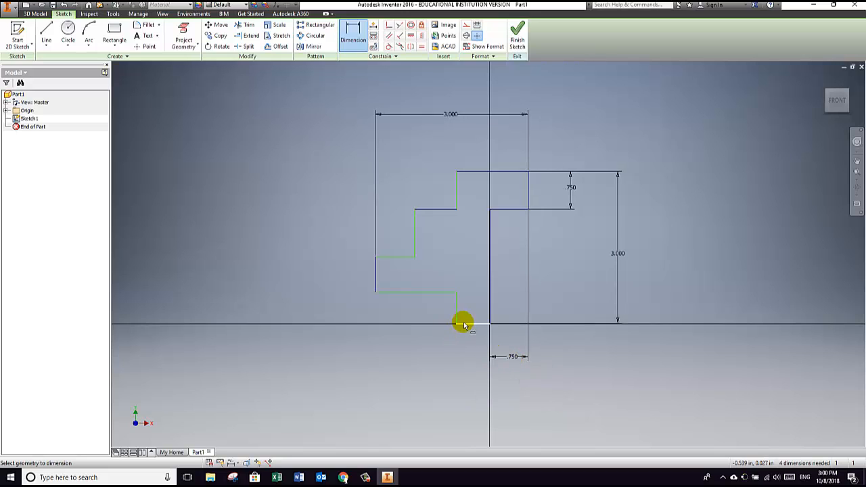
Dimension the outline's bottom foot as 0.75 in wide and 0.75 in high.
left_click(475, 361)
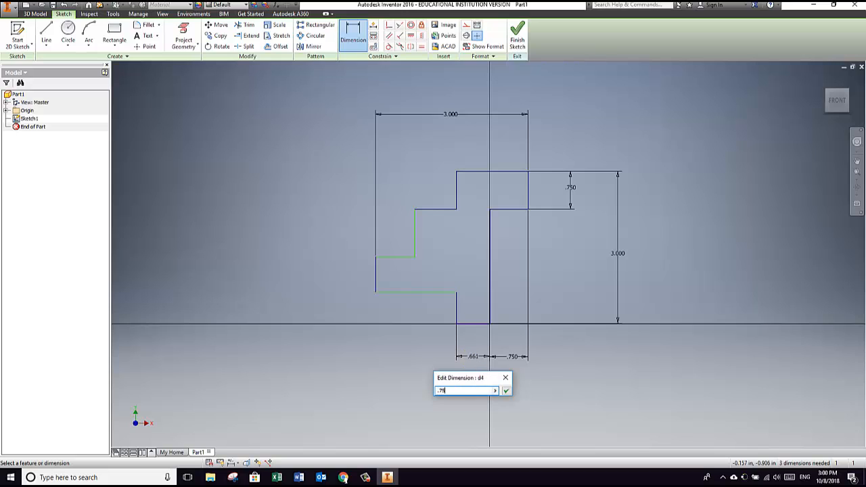
key("Return")
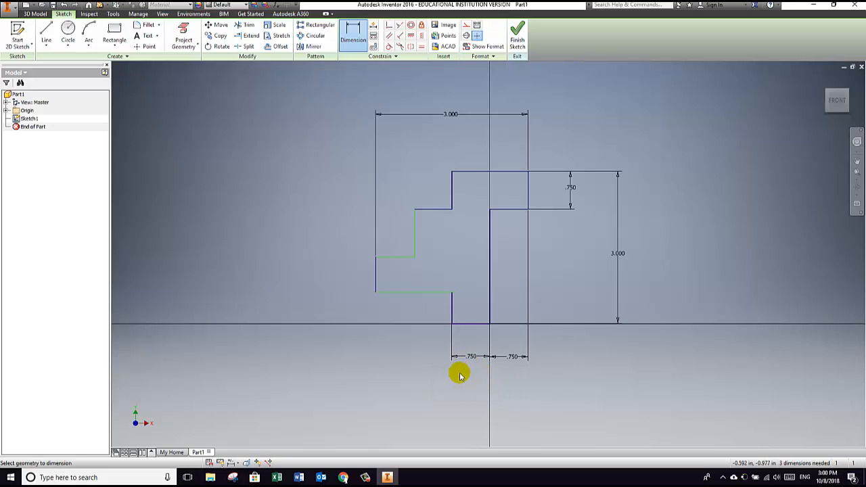
left_click(452, 310)
left_click(344, 310)
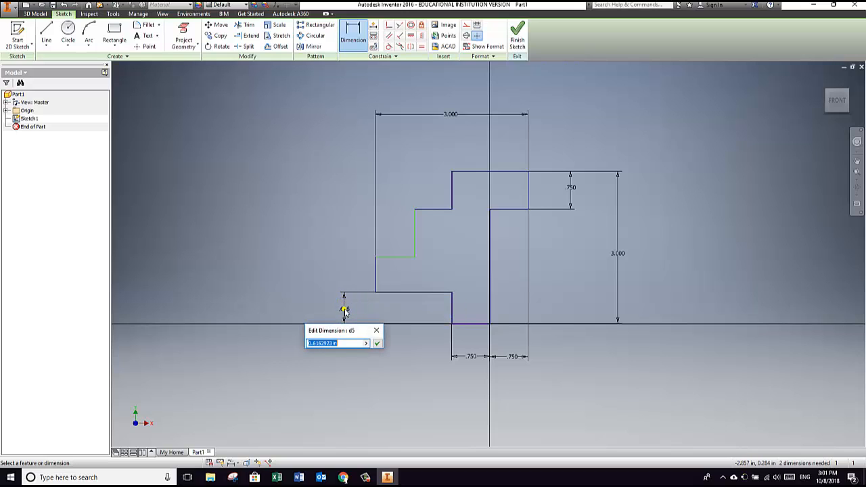
type(".75")
key("Return")
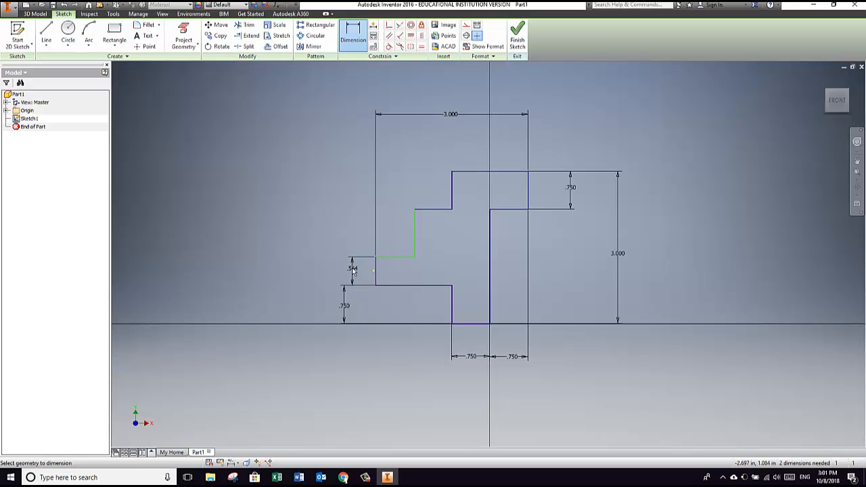
Dimension the outermost vertical edge of the lower arm, above the foot, and set it to 0.75 in.
left_click(345, 271)
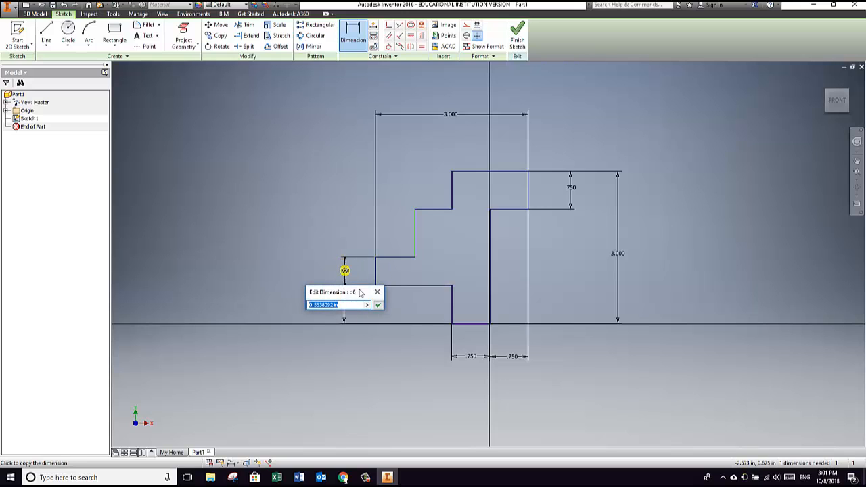
type(".75")
key("Return")
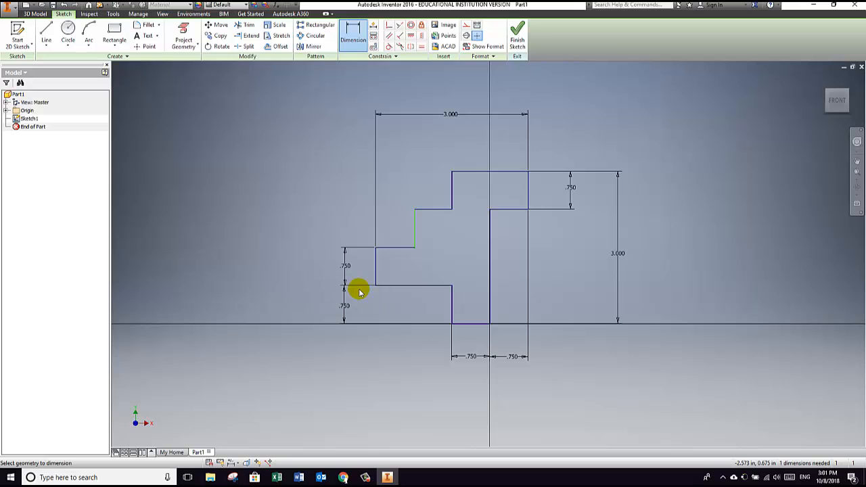
Try to add a height dimension to the middle step's vertical edge.
left_click(416, 236)
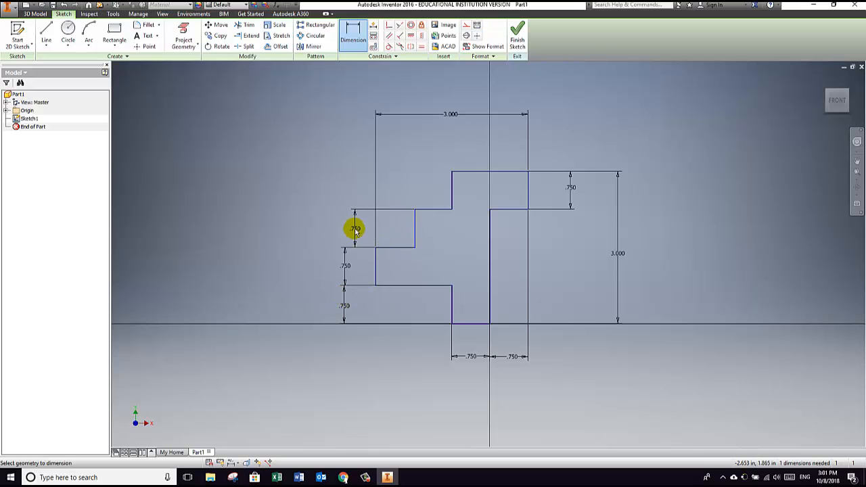
left_click(345, 228)
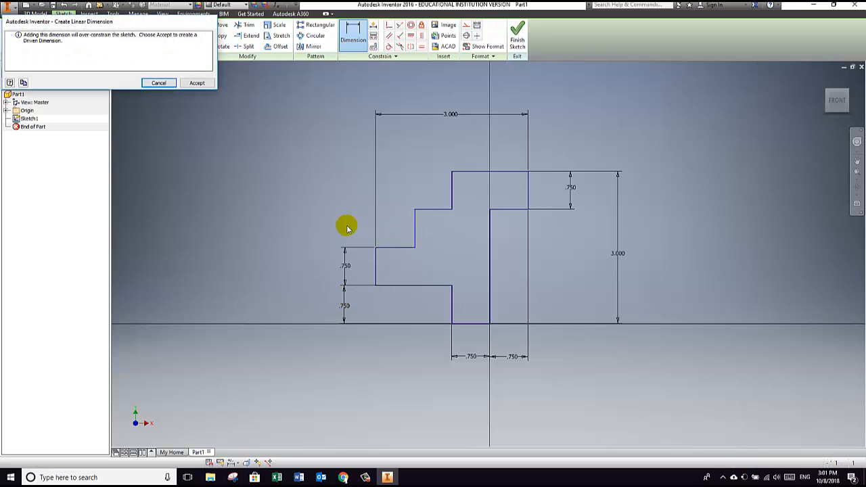
left_click(159, 84)
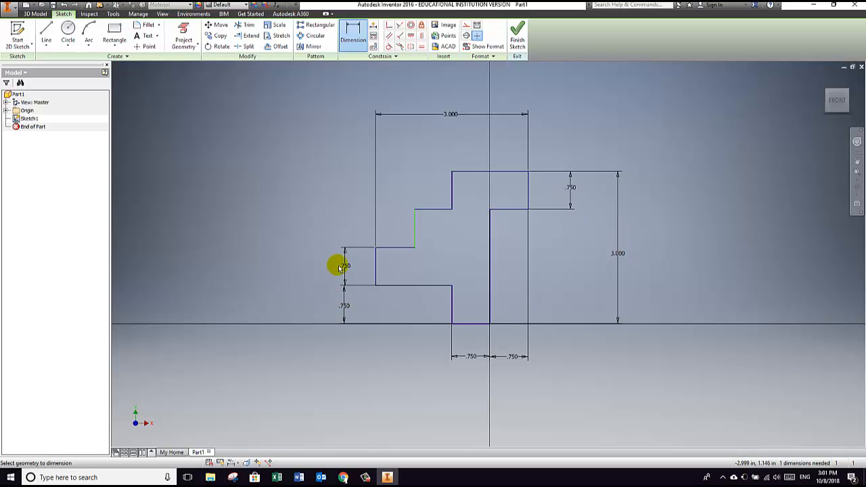
Dimension the lowest step's horizontal edge, placed above the outline, and set it to 0.75 in.
left_click(346, 310)
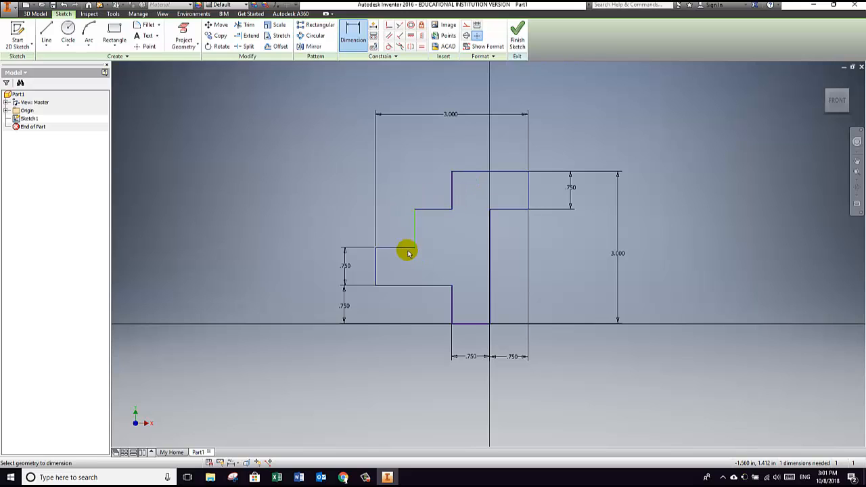
left_click(392, 140)
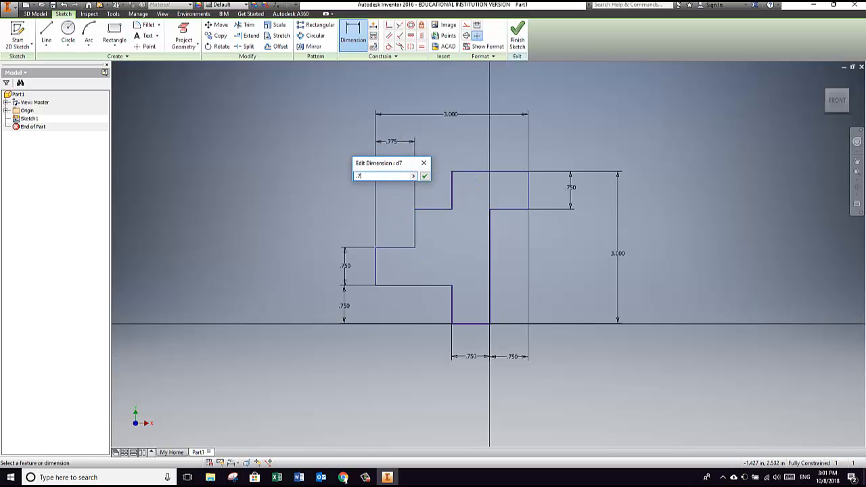
type(".75")
key("Return")
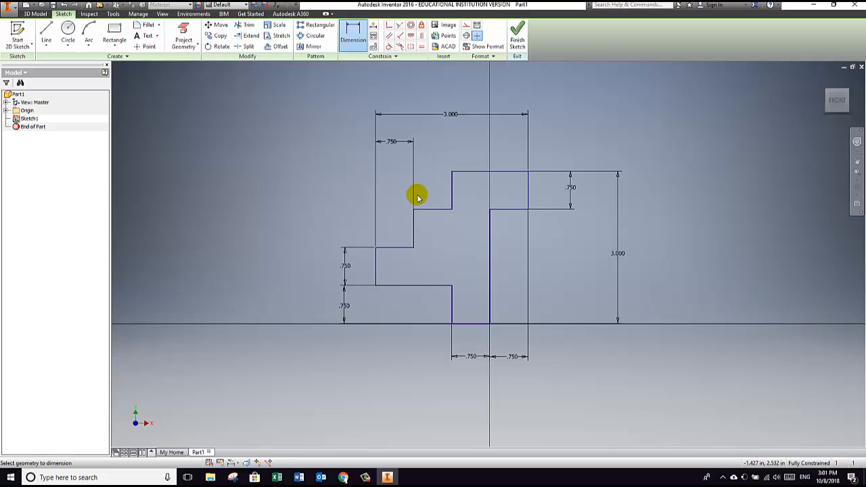
Try to add a width dimension to the middle step's horizontal edge.
left_click(443, 211)
left_click(440, 148)
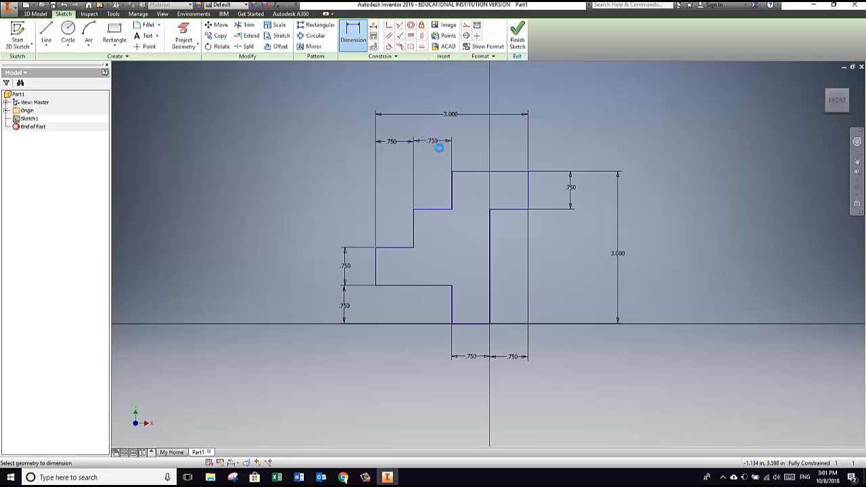
left_click(159, 83)
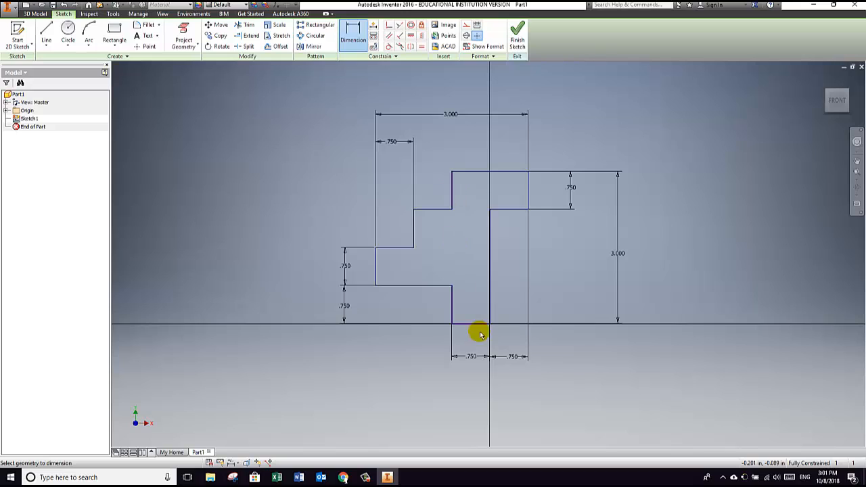
Try the bottom foot's width at 0.85 in and set it back to 0.75 in.
left_click(470, 358)
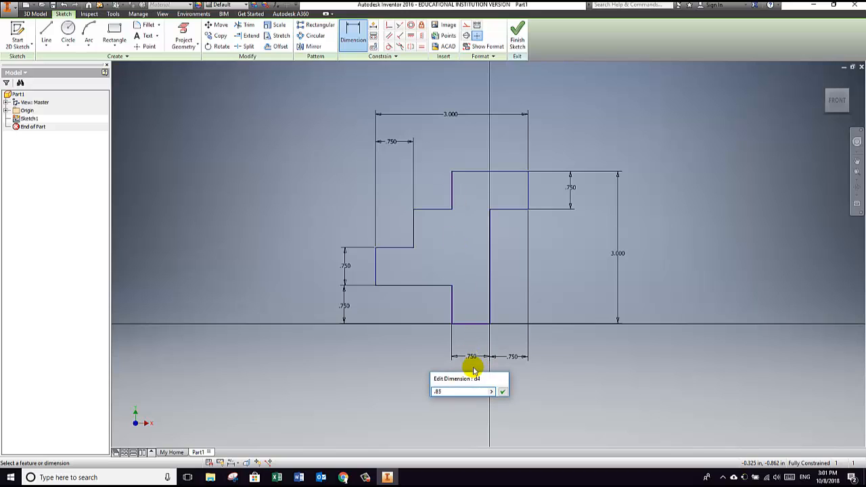
key("Return")
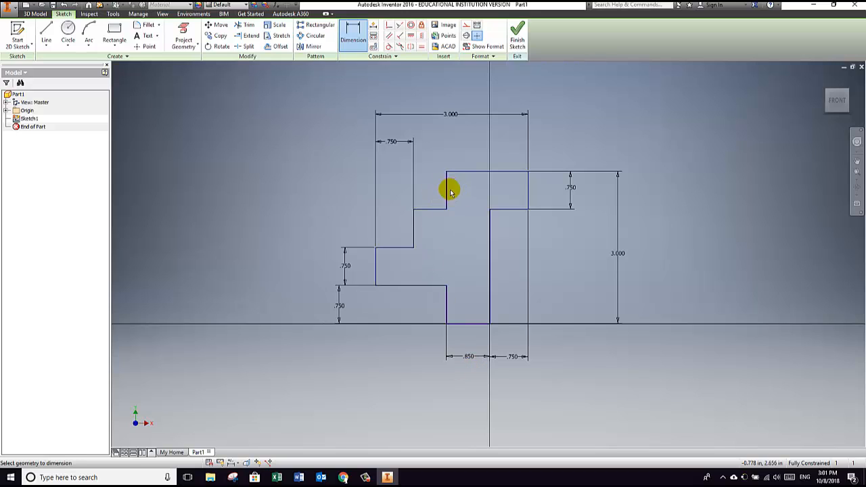
double_click(469, 357)
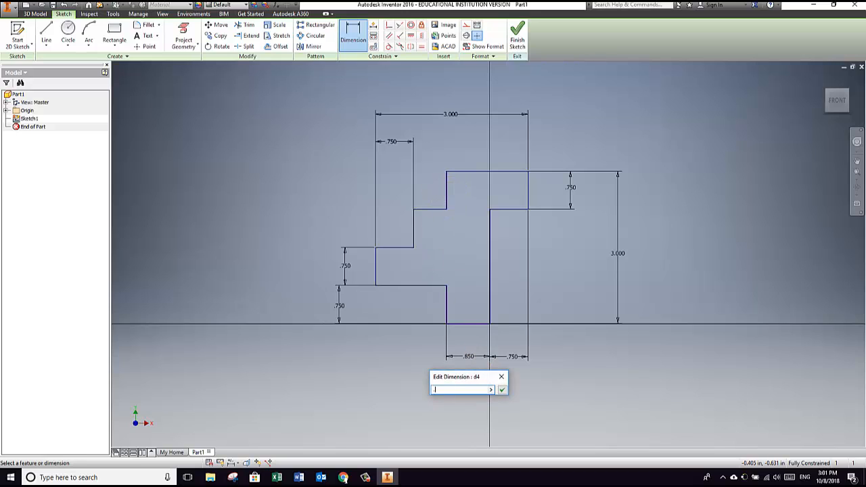
key("Return")
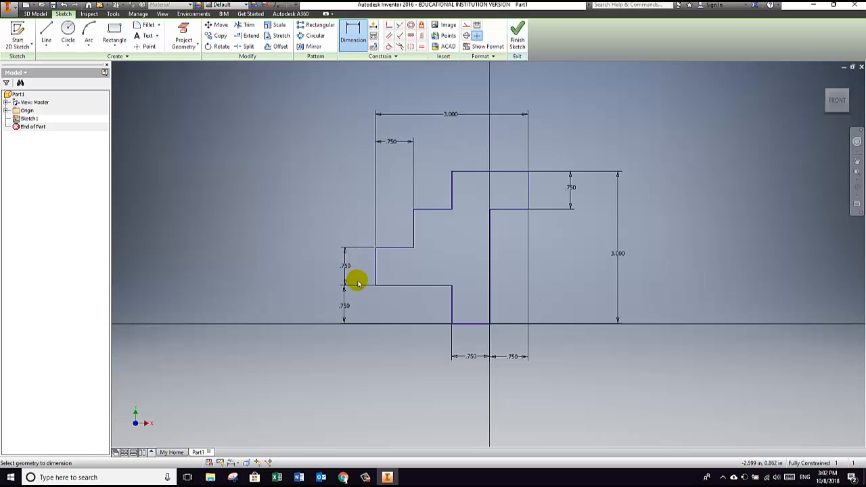
Finish the sketch and extrude the stepped outline by a distance of 3/4 in.
left_click(517, 34)
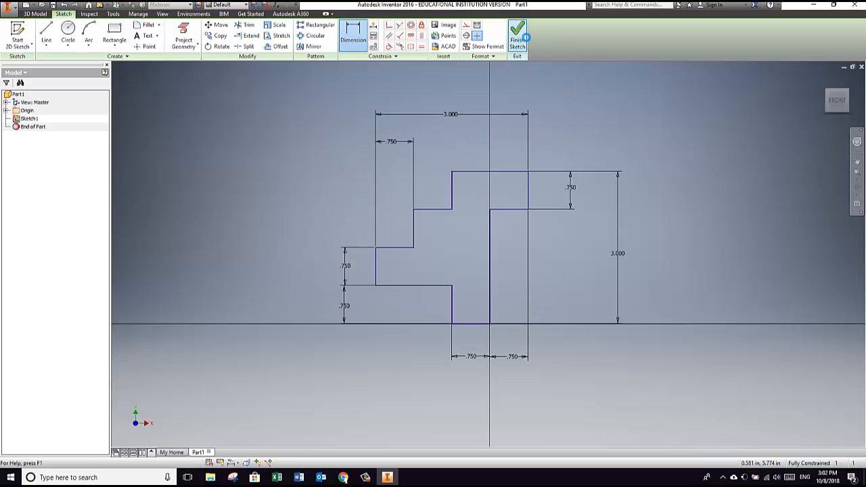
scroll(488, 183, "up", 5)
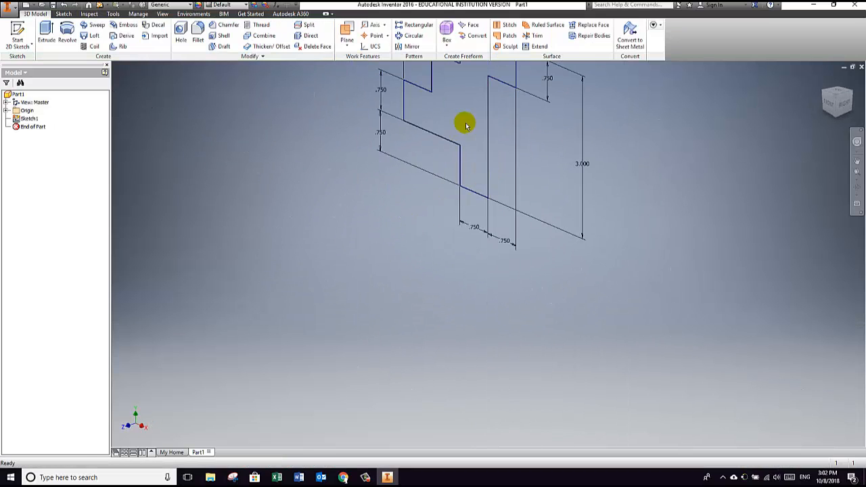
middle_click_drag(473, 122, 472, 242)
scroll(472, 241, "up", 4)
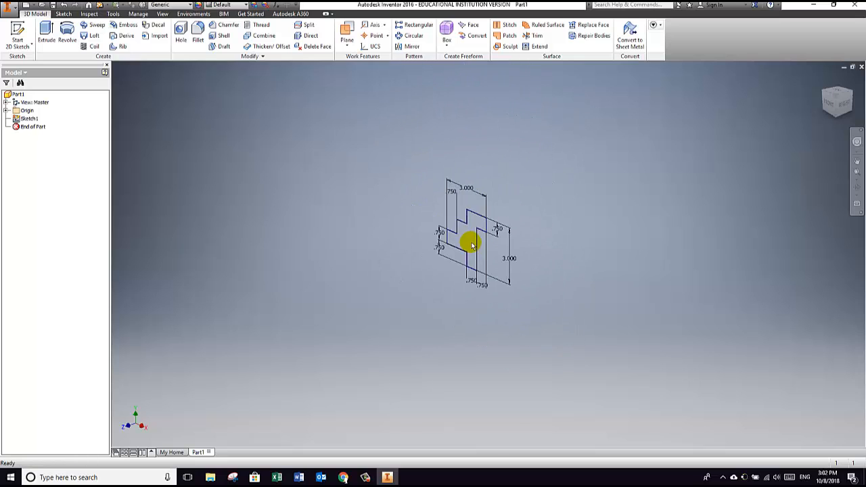
scroll(466, 244, "down", 3)
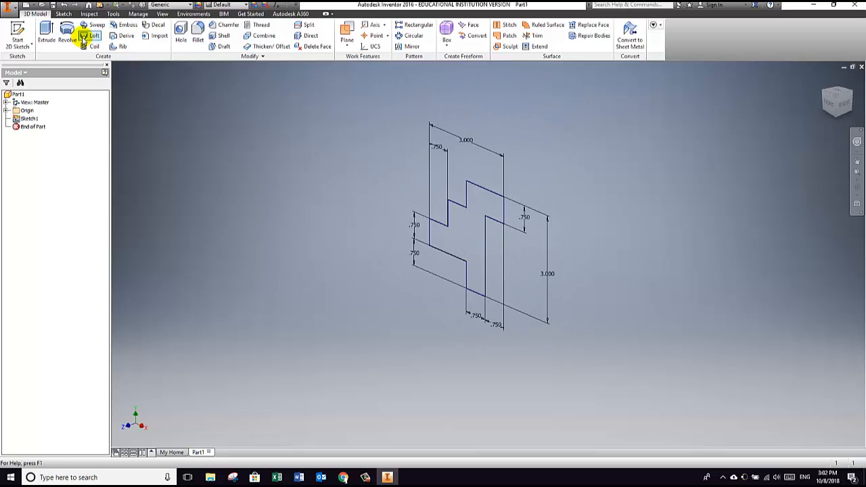
left_click(45, 34)
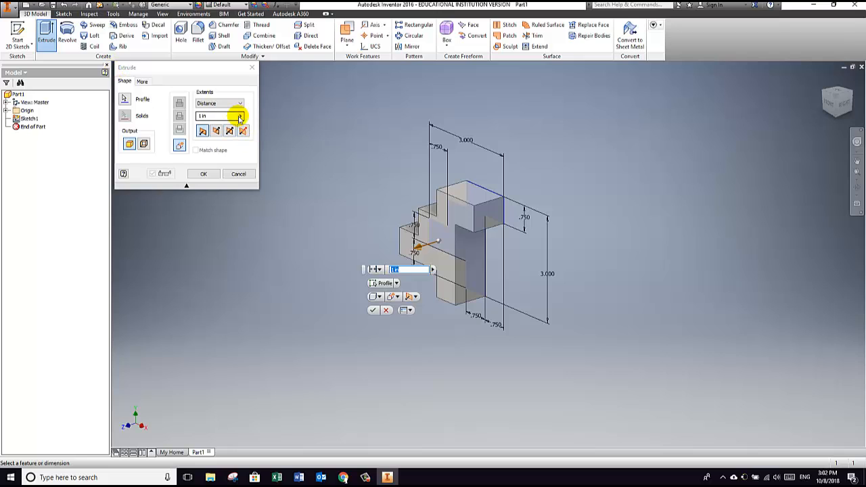
left_click_drag(219, 115, 191, 119)
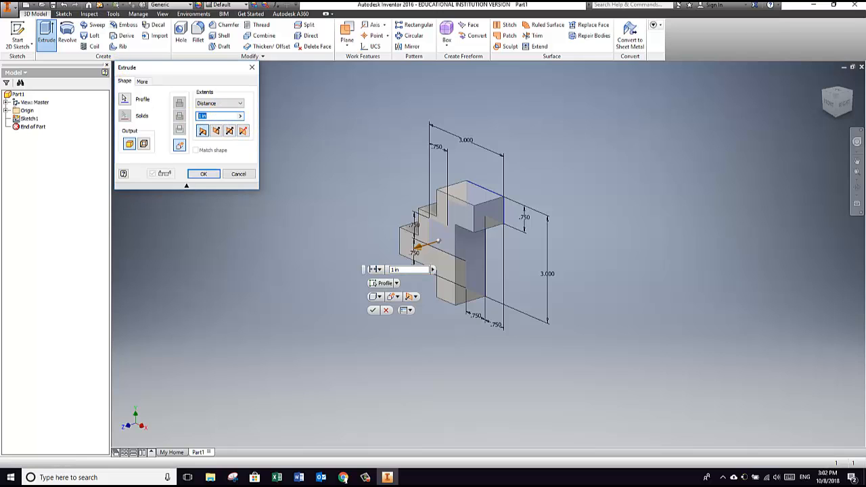
type("3/4")
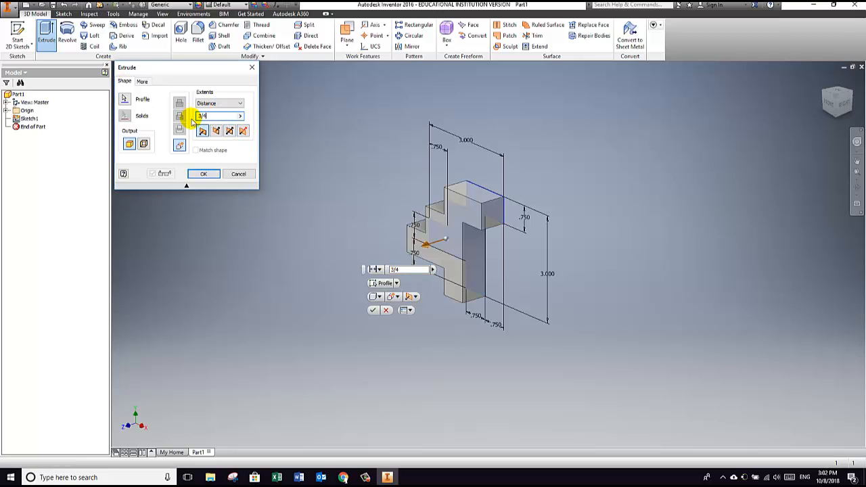
left_click(205, 173)
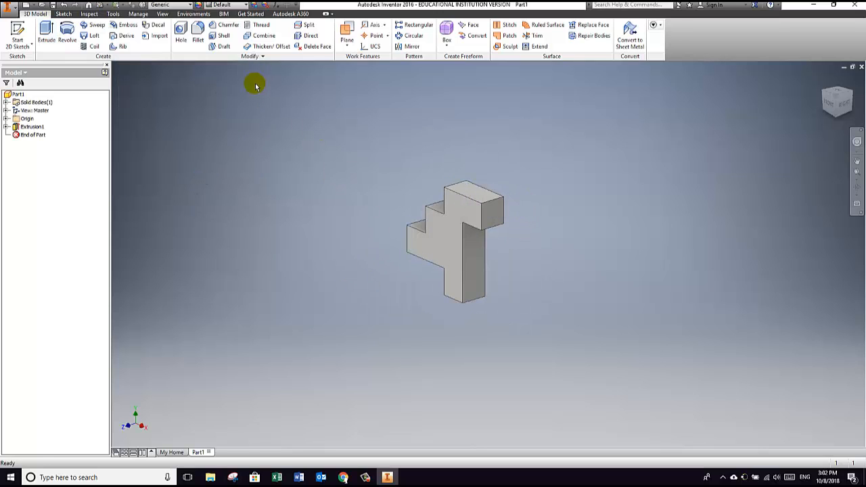
Change the part's appearance to the Blue - Wall finish from the Inventor Material Library.
left_click(224, 7)
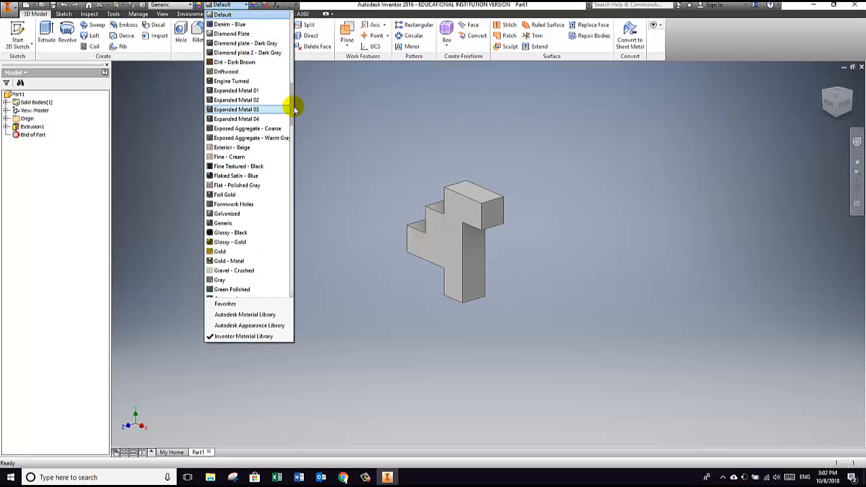
left_click_drag(291, 102, 292, 235)
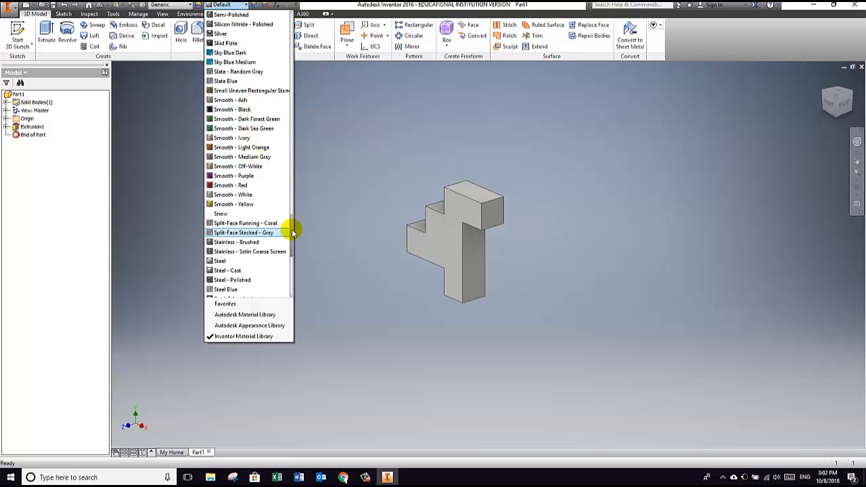
mouse_move(293, 232)
left_mouse_down()
mouse_move(277, 172)
mouse_move(286, 42)
left_mouse_up()
left_click(251, 62)
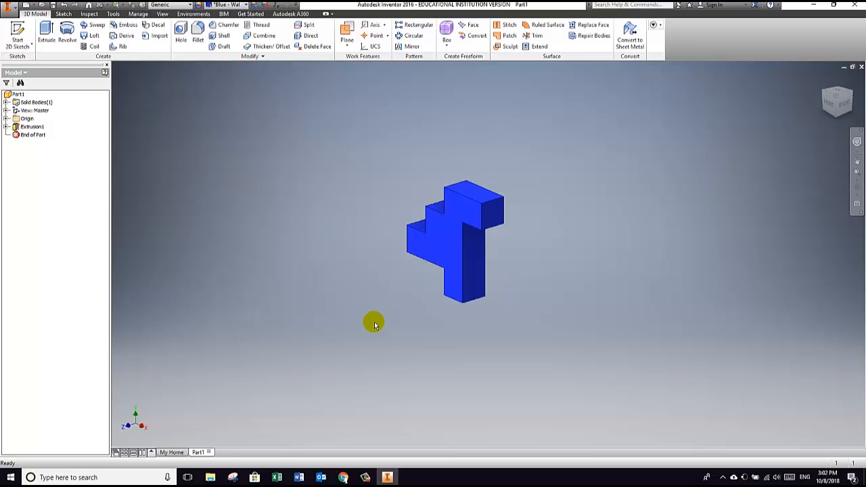
Save the part in the Documents folder as Part F.
left_click(53, 5)
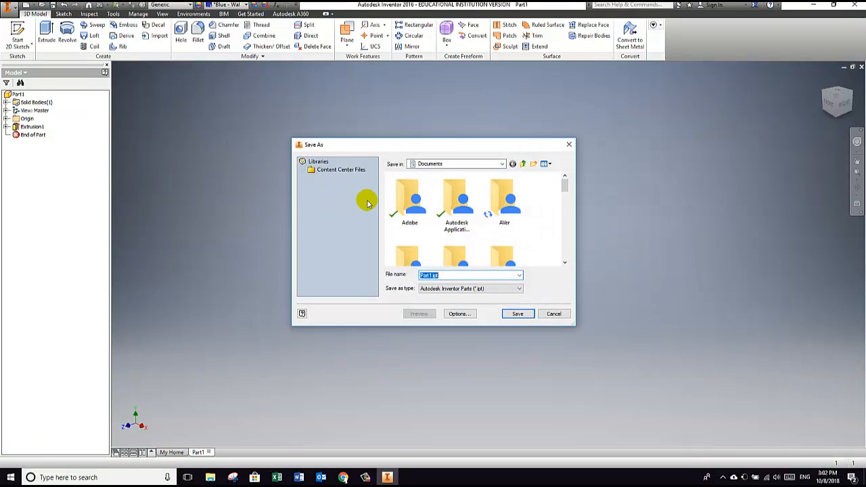
type("Par")
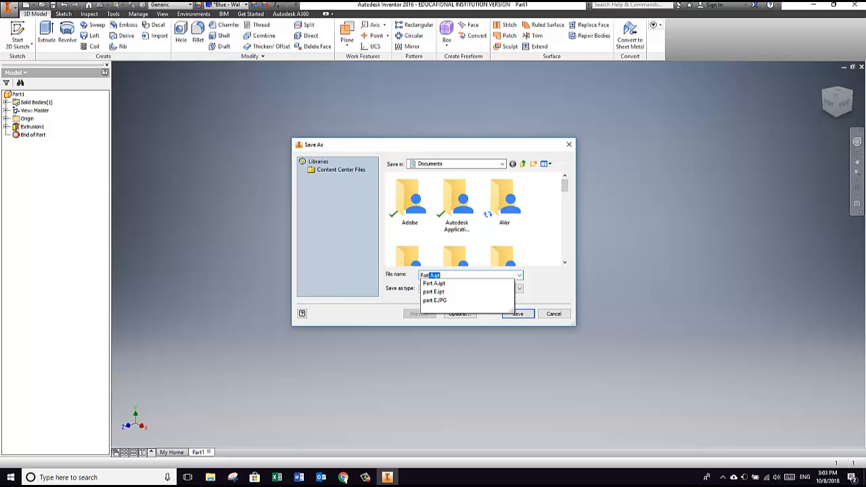
type("t F")
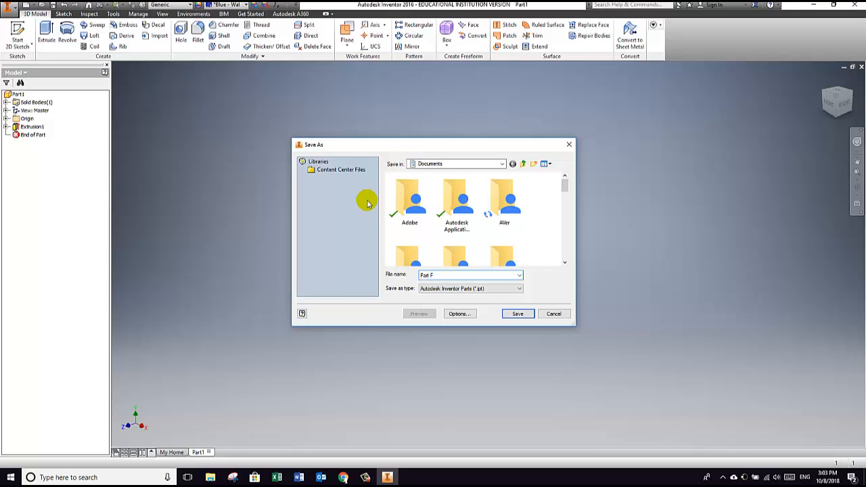
left_click(517, 314)
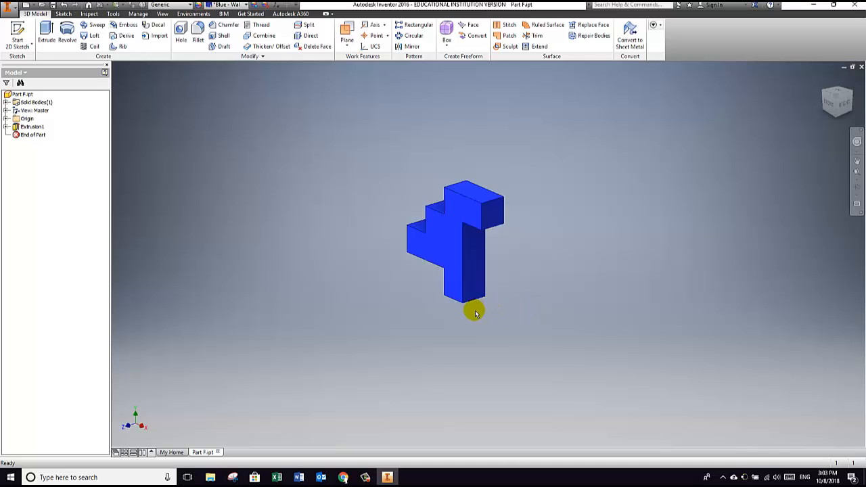
Switch to Snipping Tool and capture a rectangular snip around the blue part in the Inventor window.
left_click(115, 477)
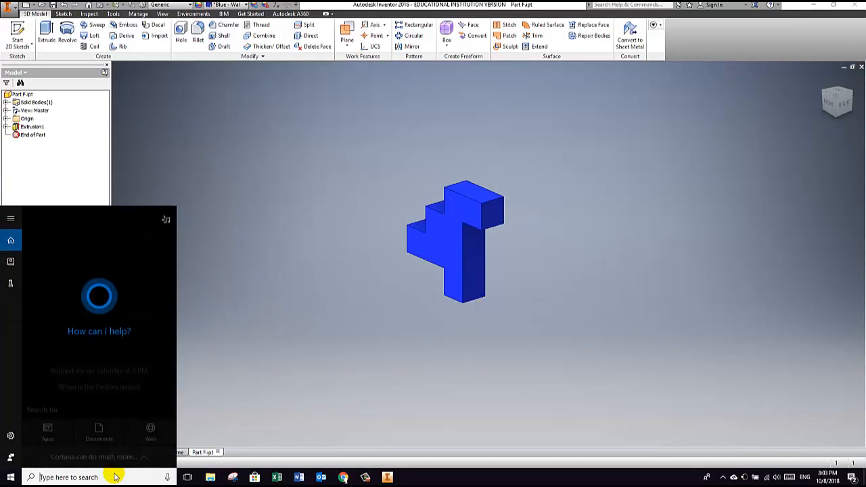
type("snipping")
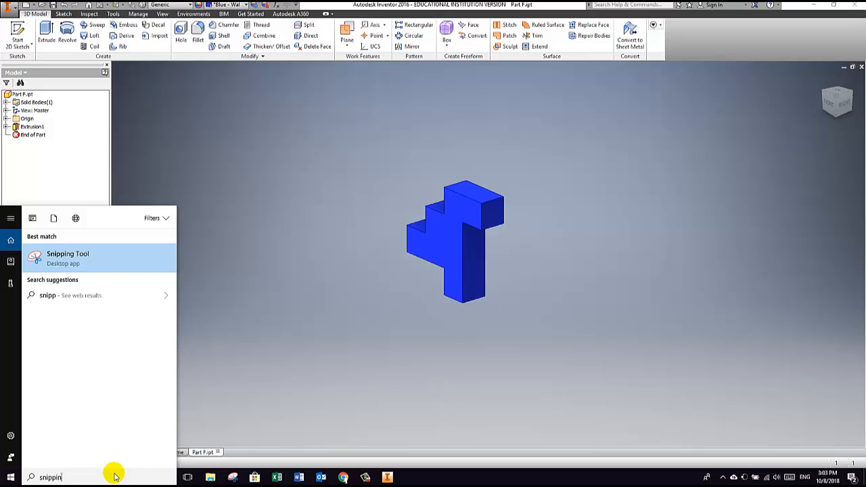
left_click(67, 257)
left_click(53, 389)
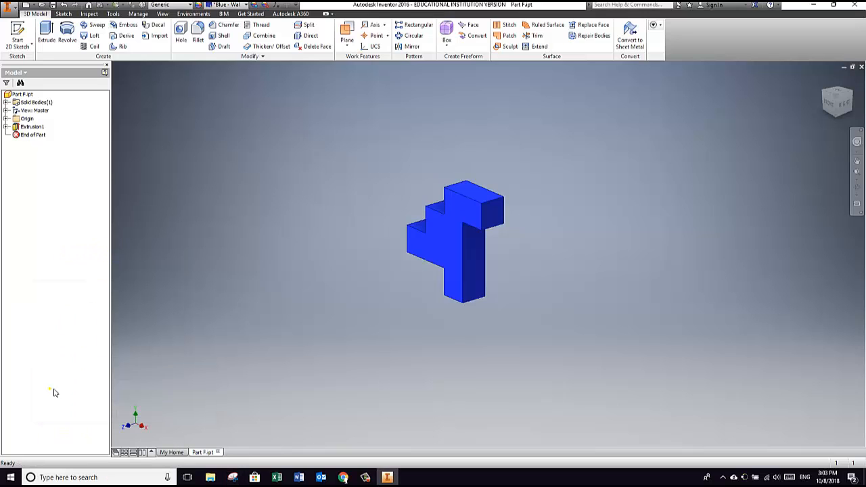
left_click_drag(346, 135, 542, 352)
Save the snip as a JPEG file named Part F in the Documents folder and close Snipping Tool.
left_click(310, 68)
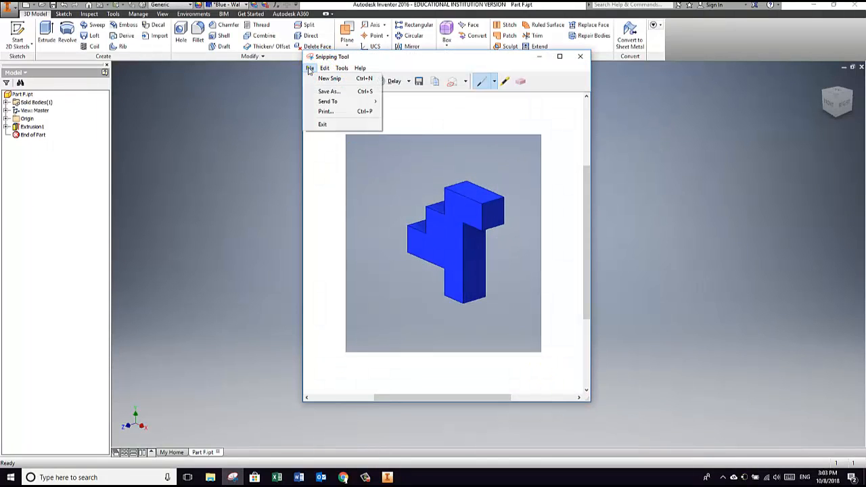
left_click(329, 90)
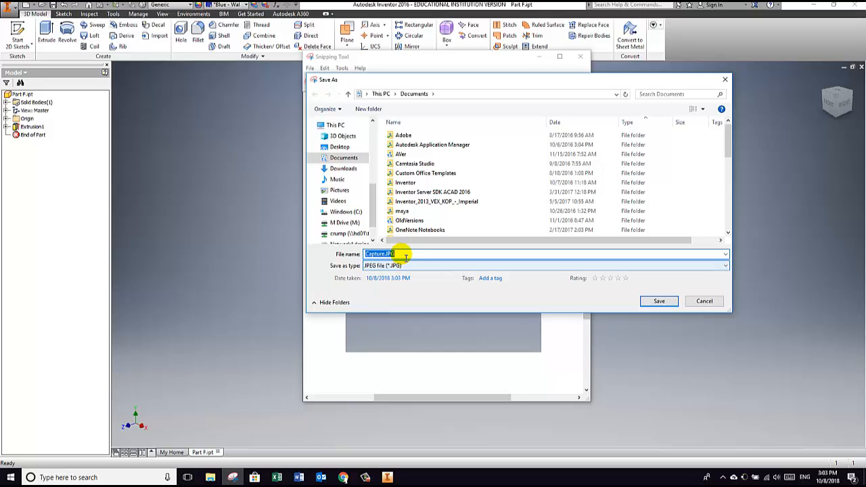
type("Part ")
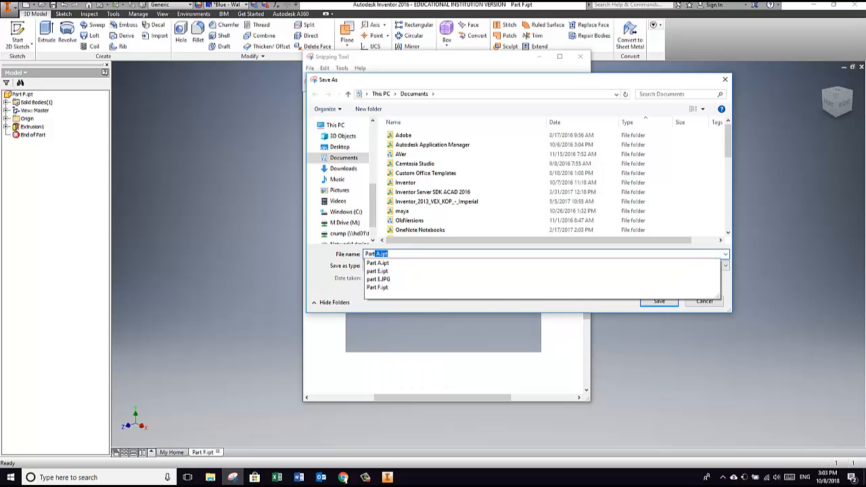
type("F")
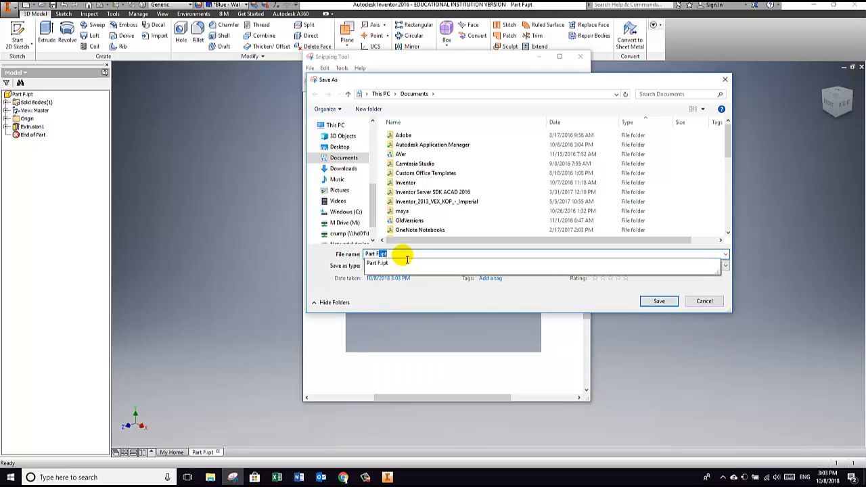
left_click(669, 300)
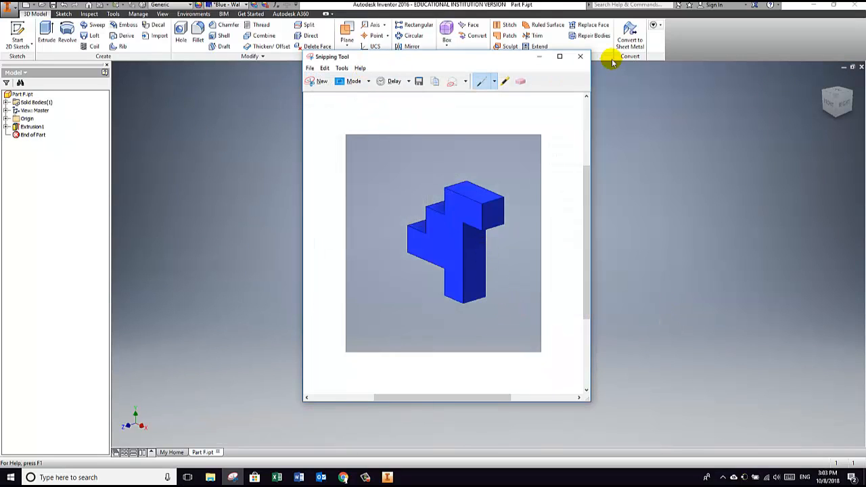
left_click(580, 56)
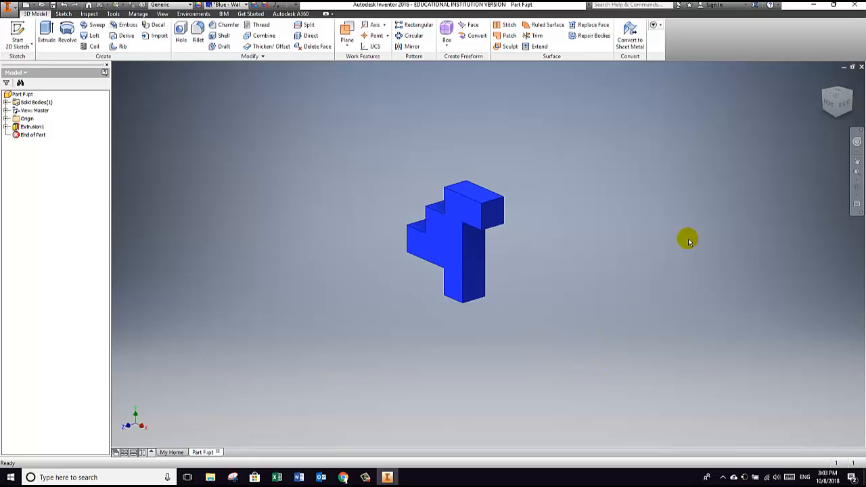
Close the Part F file, open the recent puzzle cube assembly and rotate it freely to examine how the pieces fit together.
left_click(862, 67)
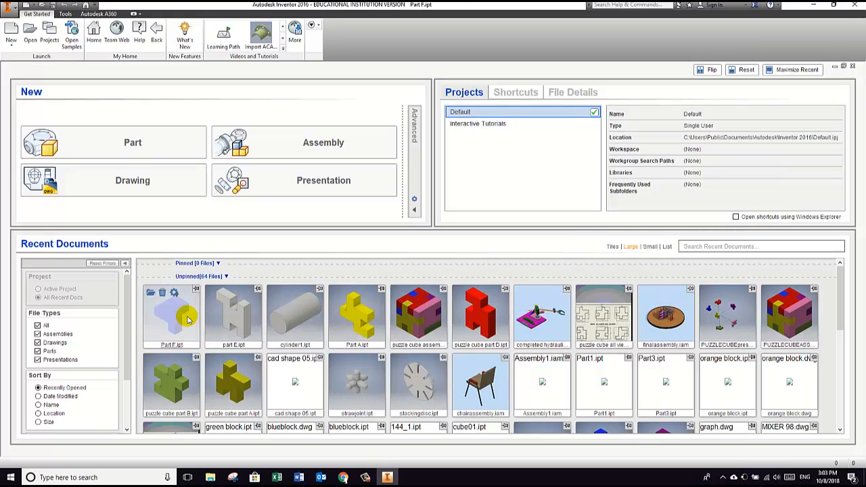
left_click(418, 329)
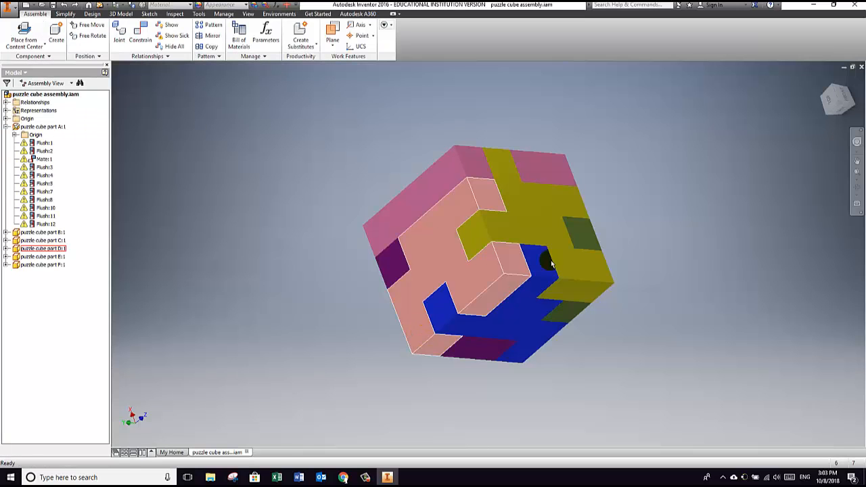
left_click(857, 171)
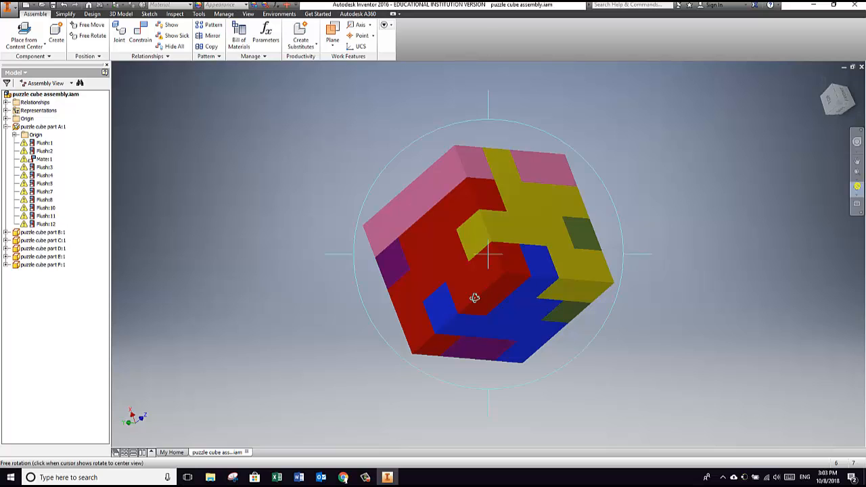
left_click_drag(476, 298, 463, 352)
left_click(345, 251)
right_click(312, 249)
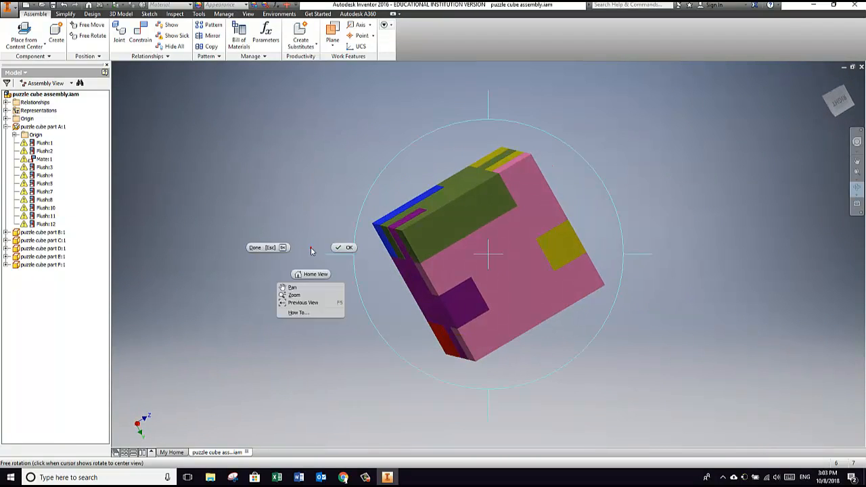
left_click(339, 249)
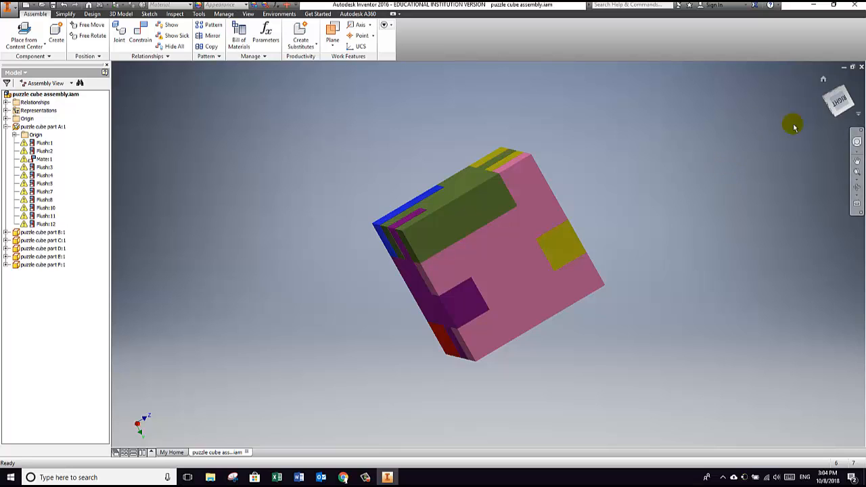
Examine the assembled puzzle cube from its corner views, then close the assembly.
left_click(856, 110)
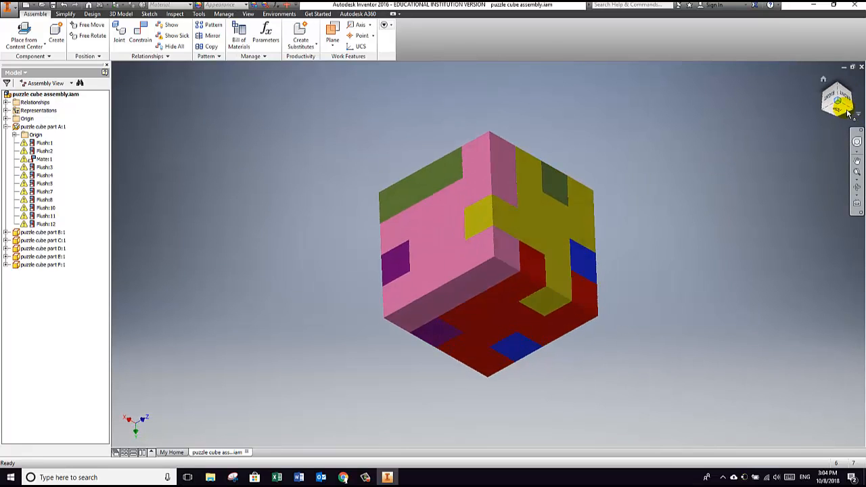
left_click_drag(841, 121, 638, 233)
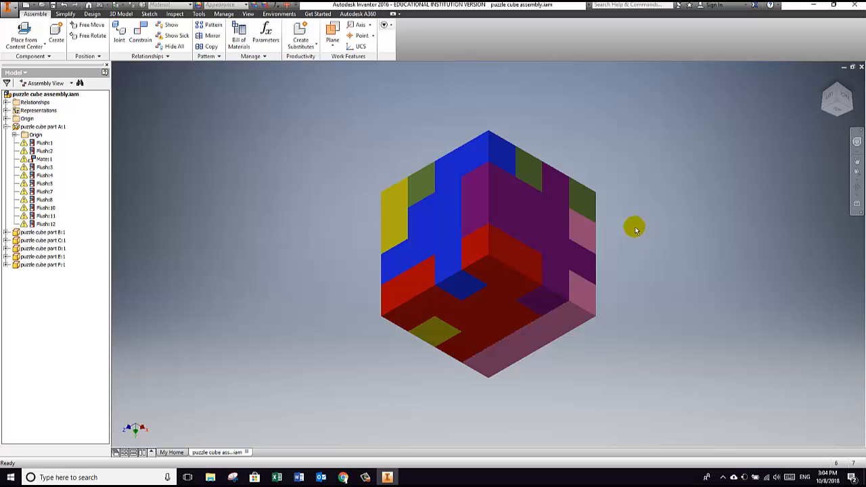
left_click(861, 67)
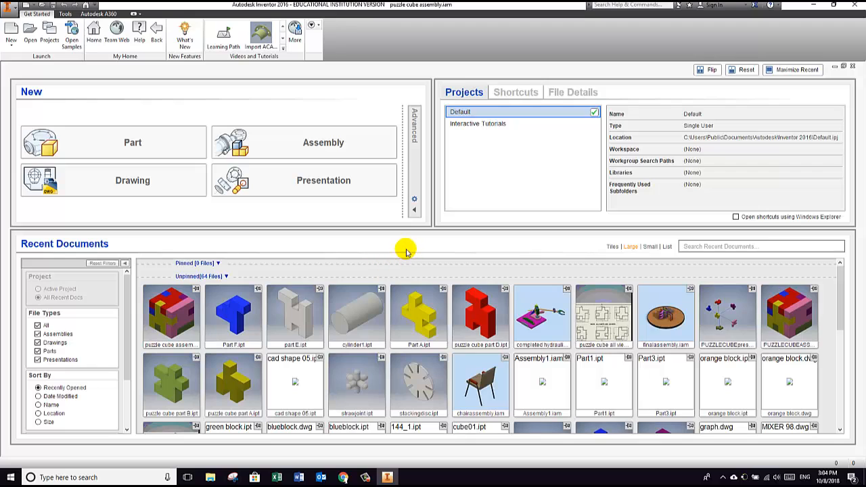